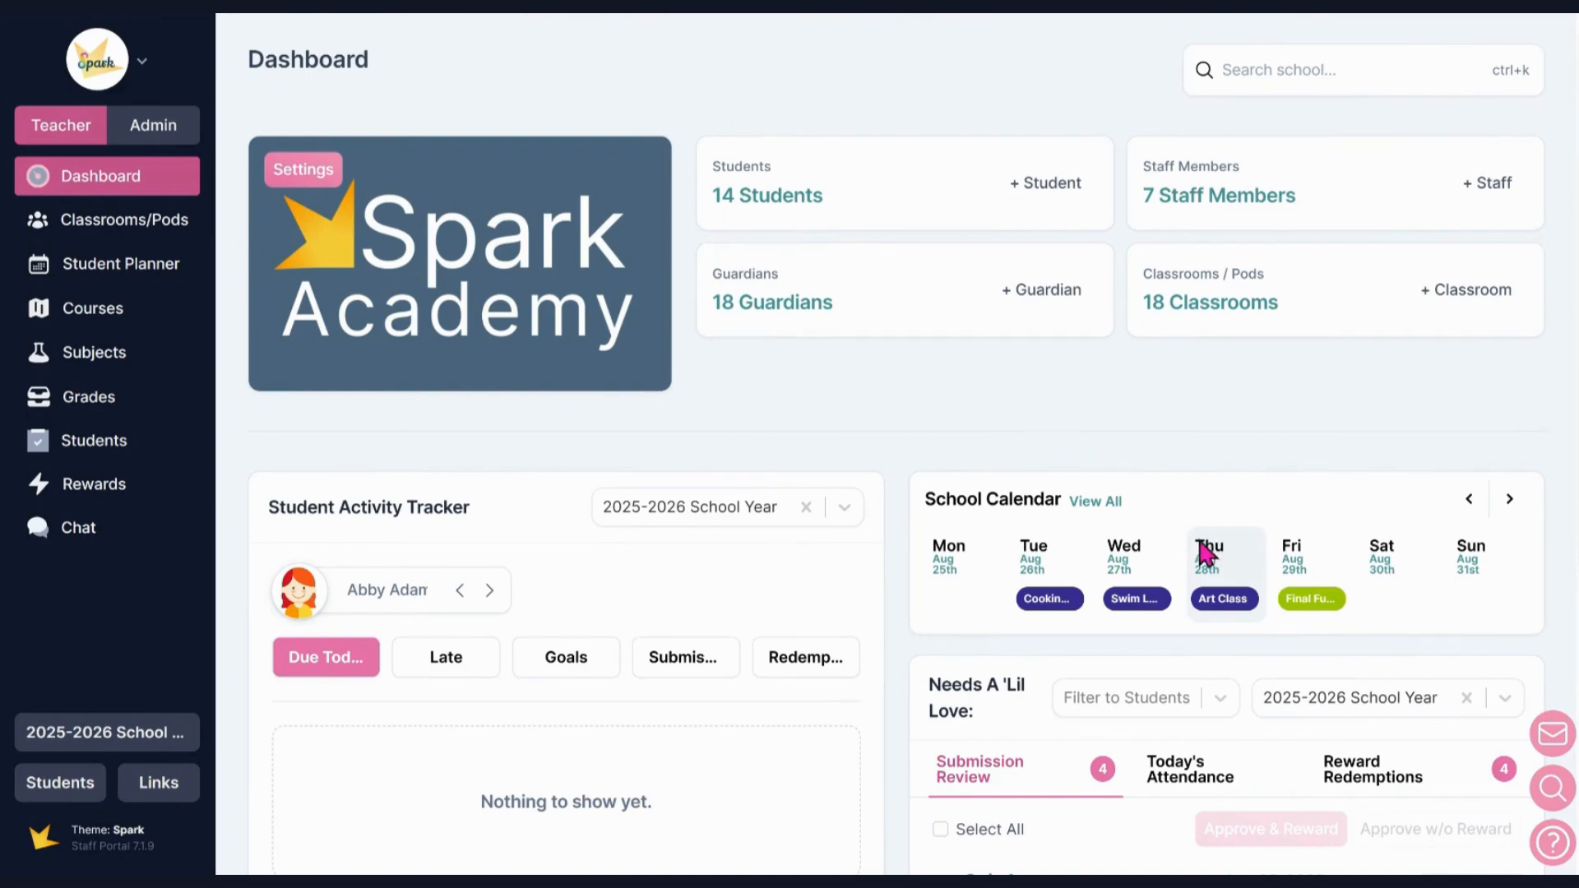
left_click(1557, 860)
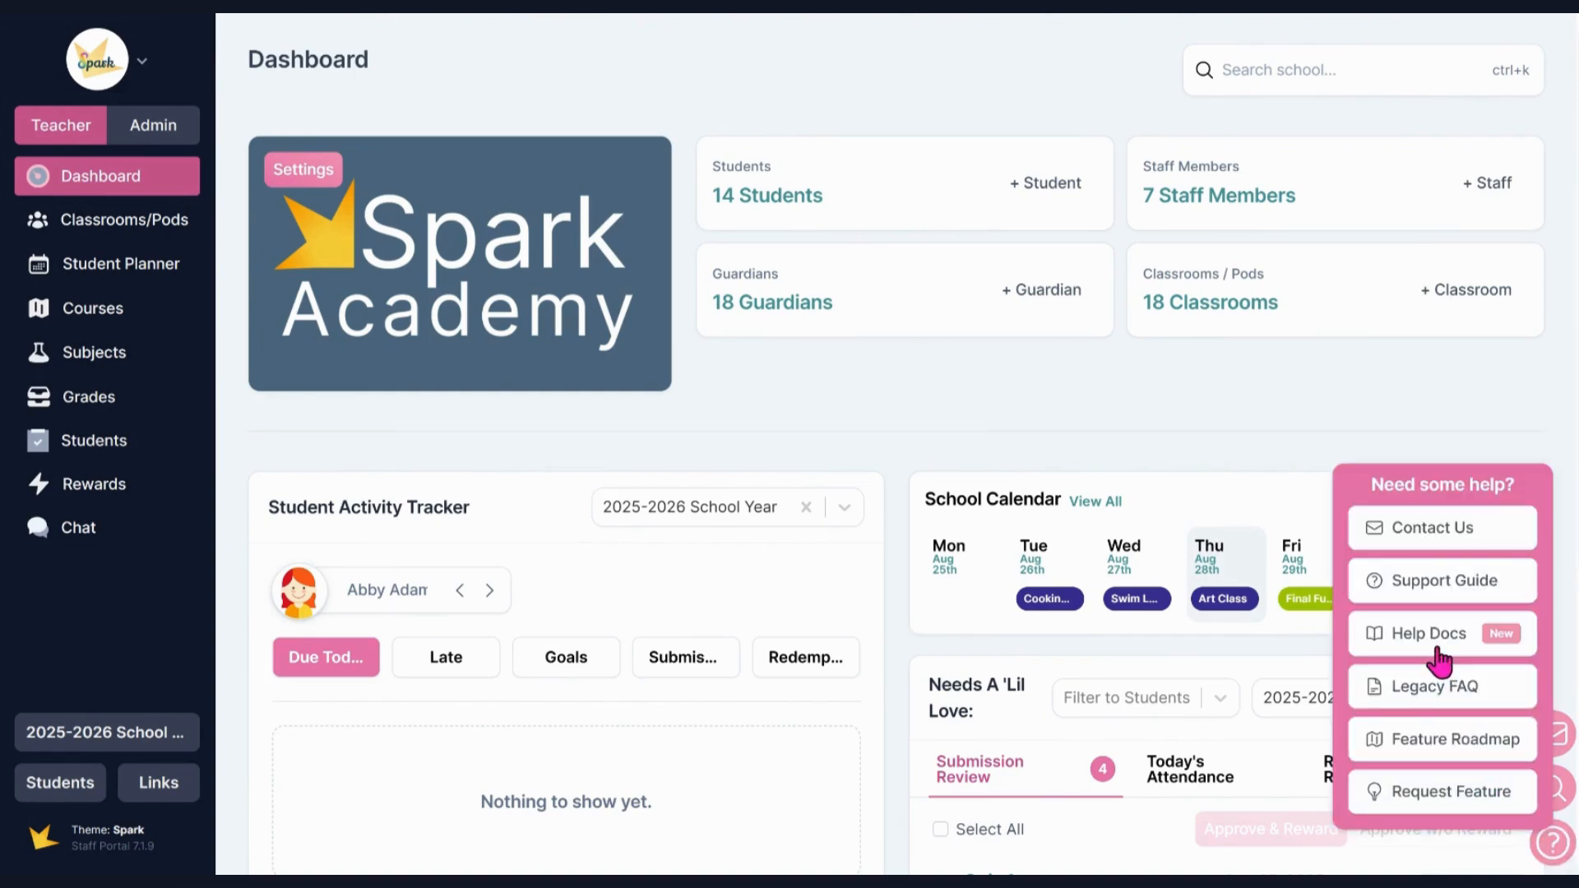
left_click(1020, 441)
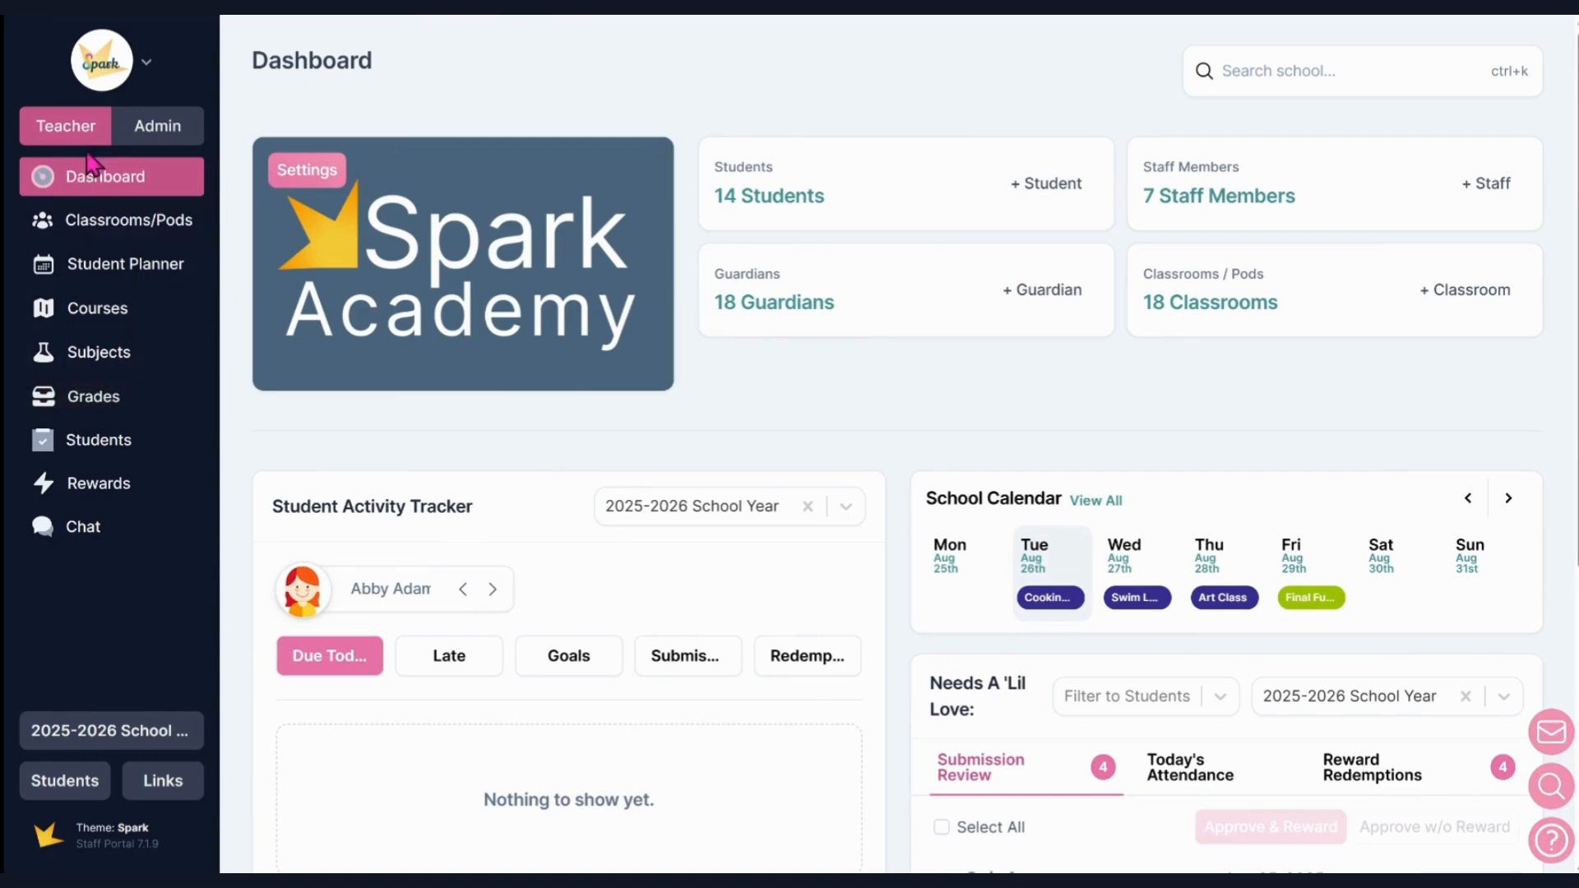
Start a new Student Grade Report V2 from the grade reports.
left_click(94, 398)
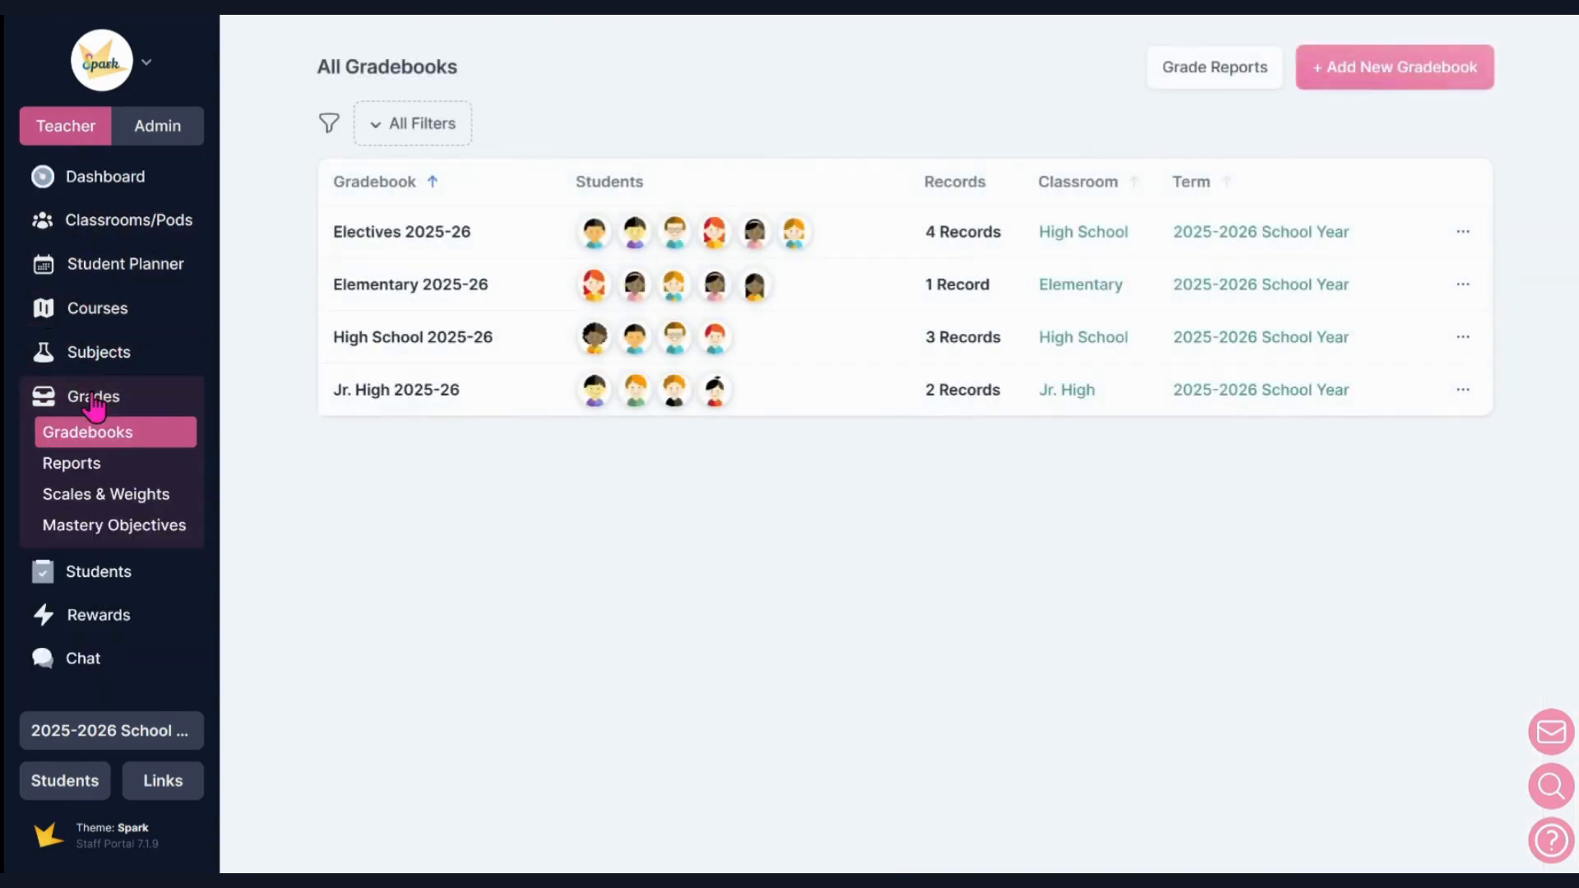
left_click(88, 465)
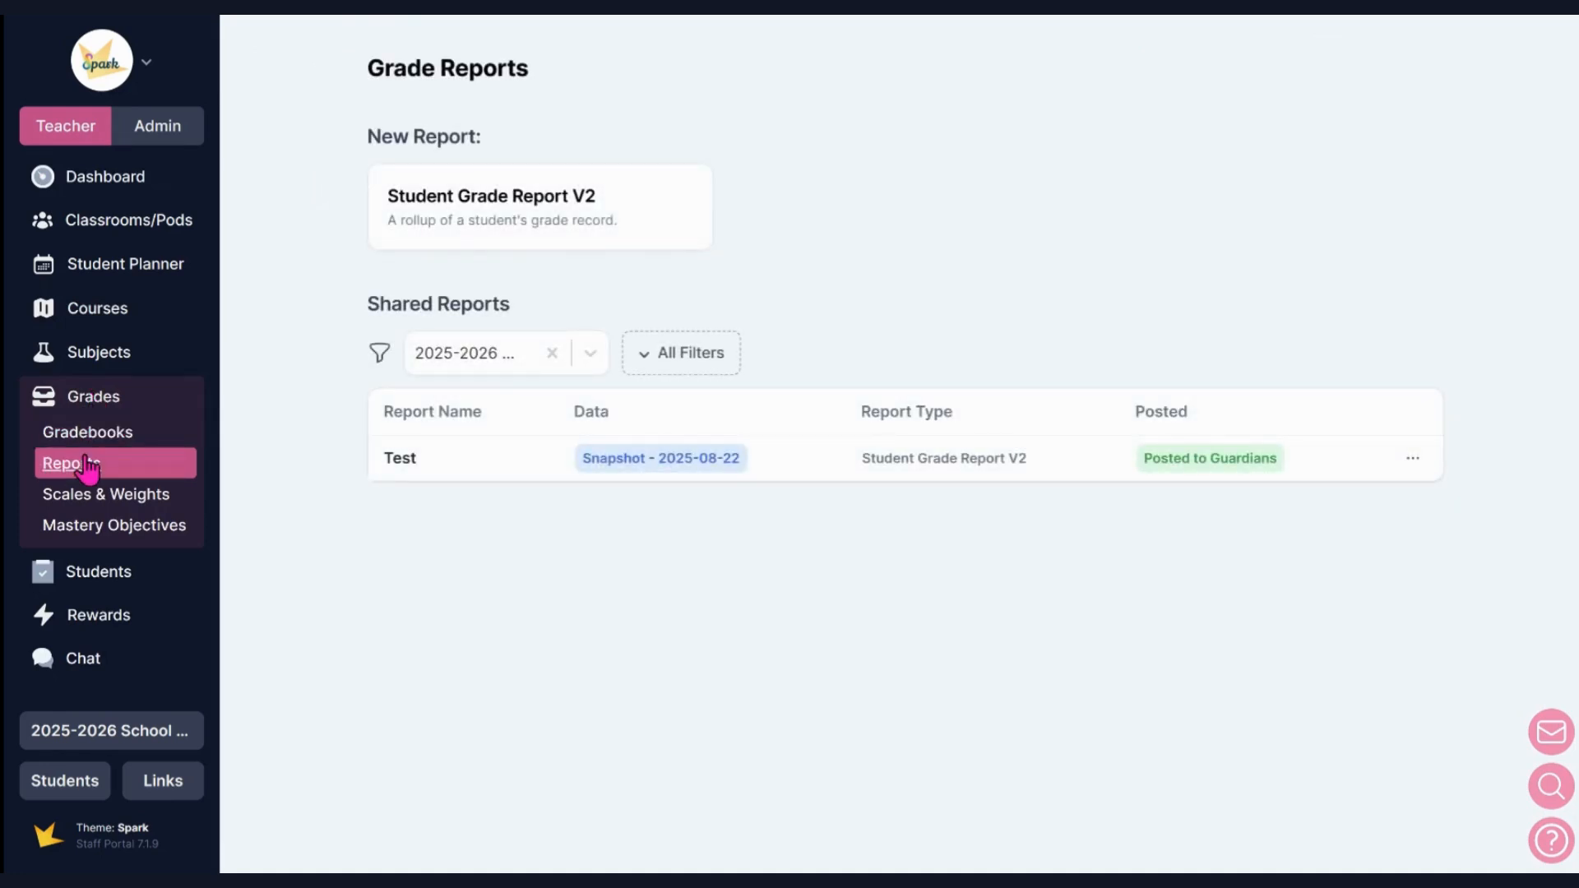
left_click(503, 239)
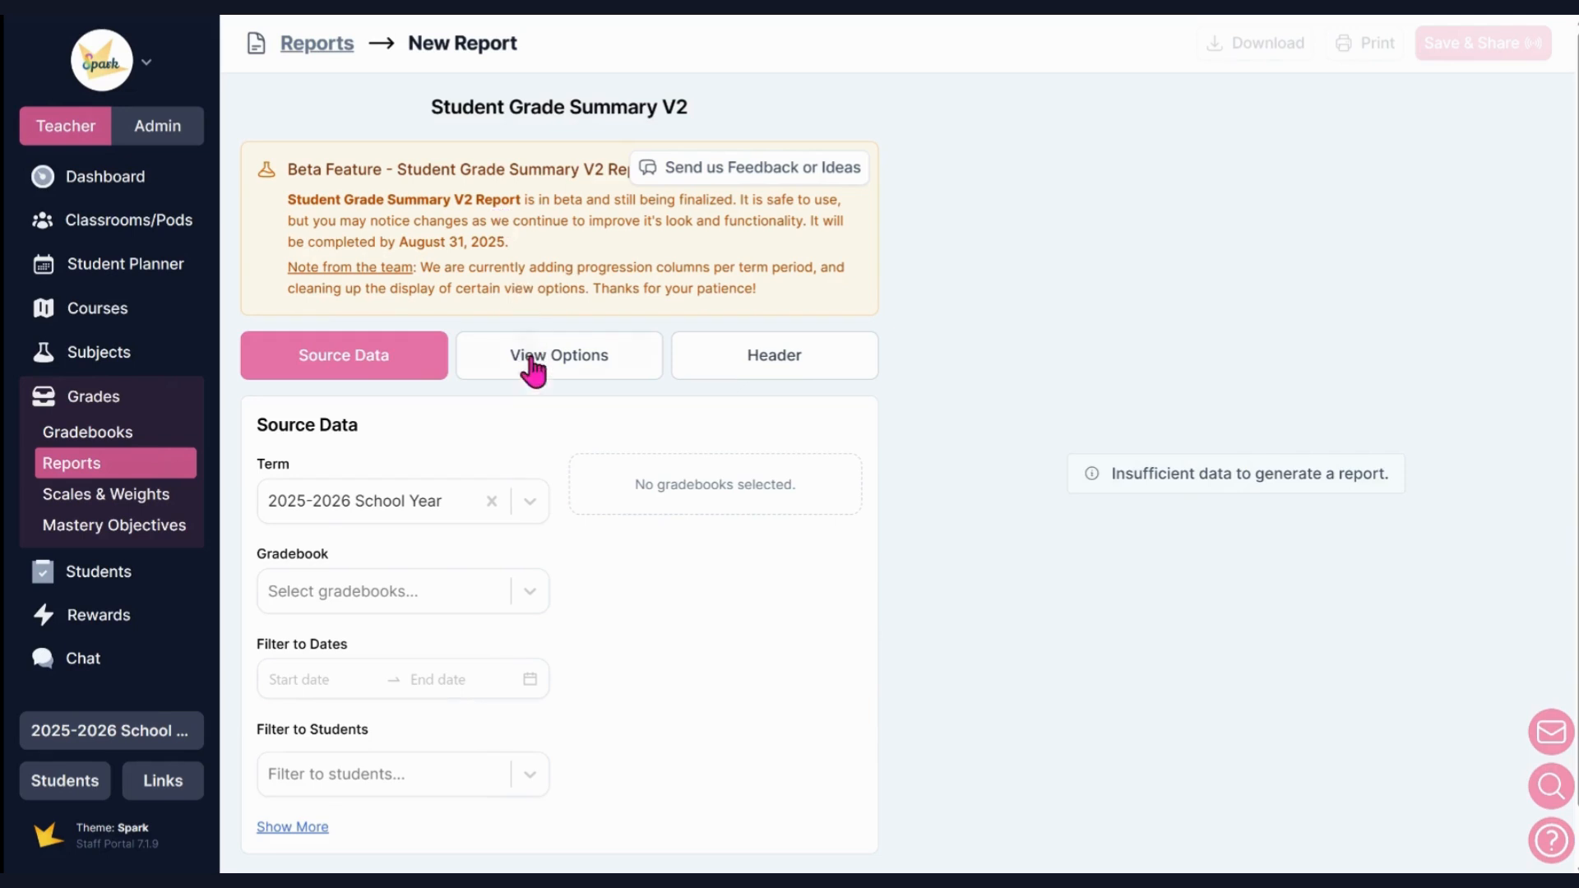
Examine the terms available as source data for the report, expanding the list to all terms in the school.
left_click(531, 503)
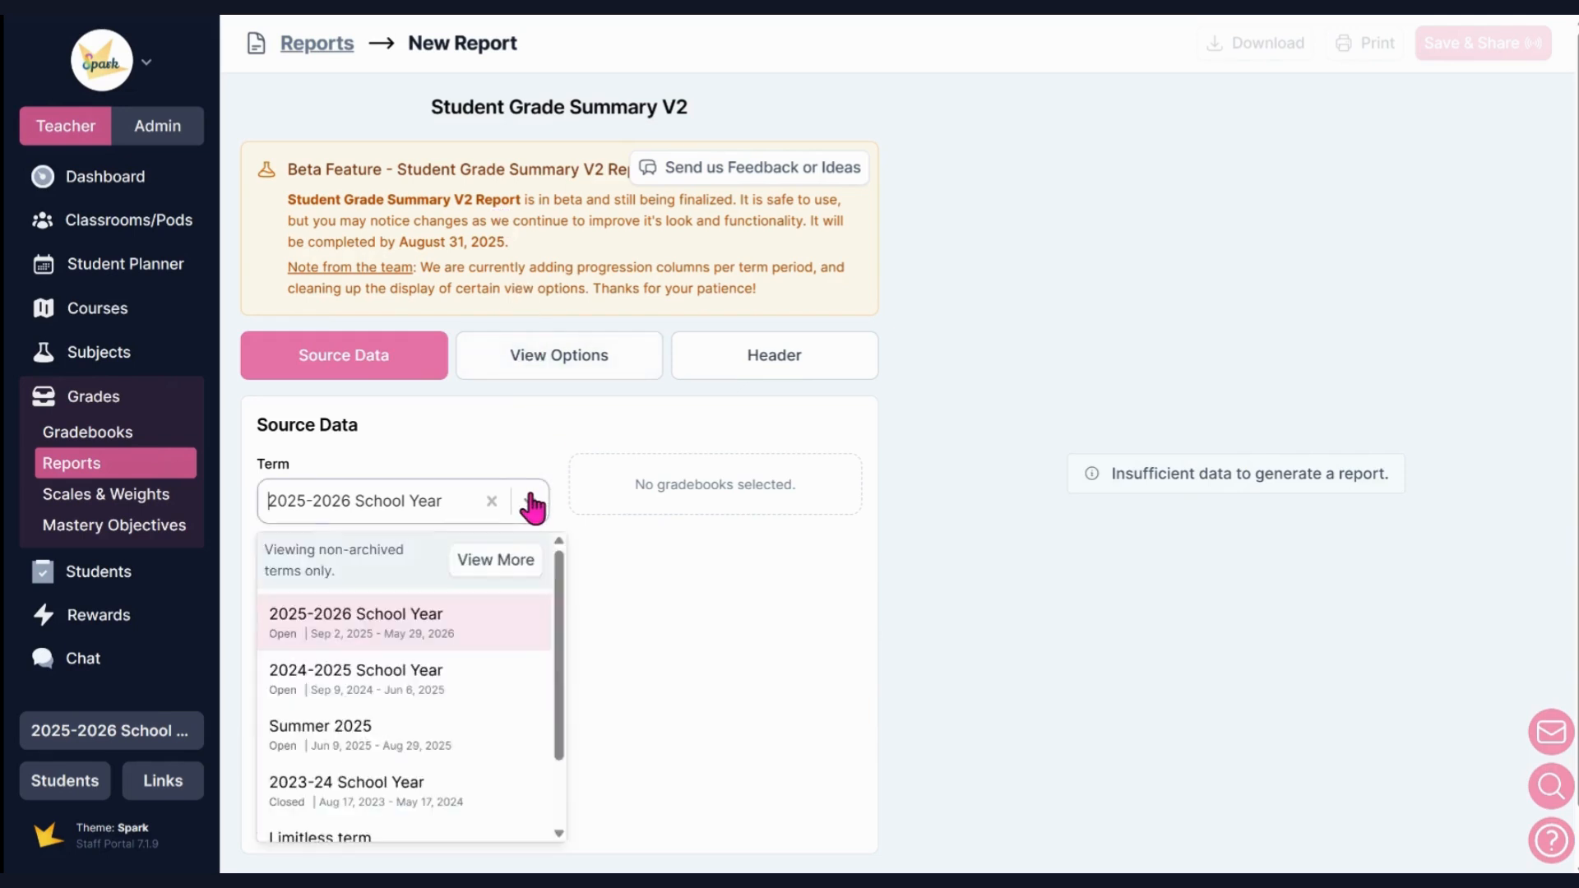
left_click(531, 506)
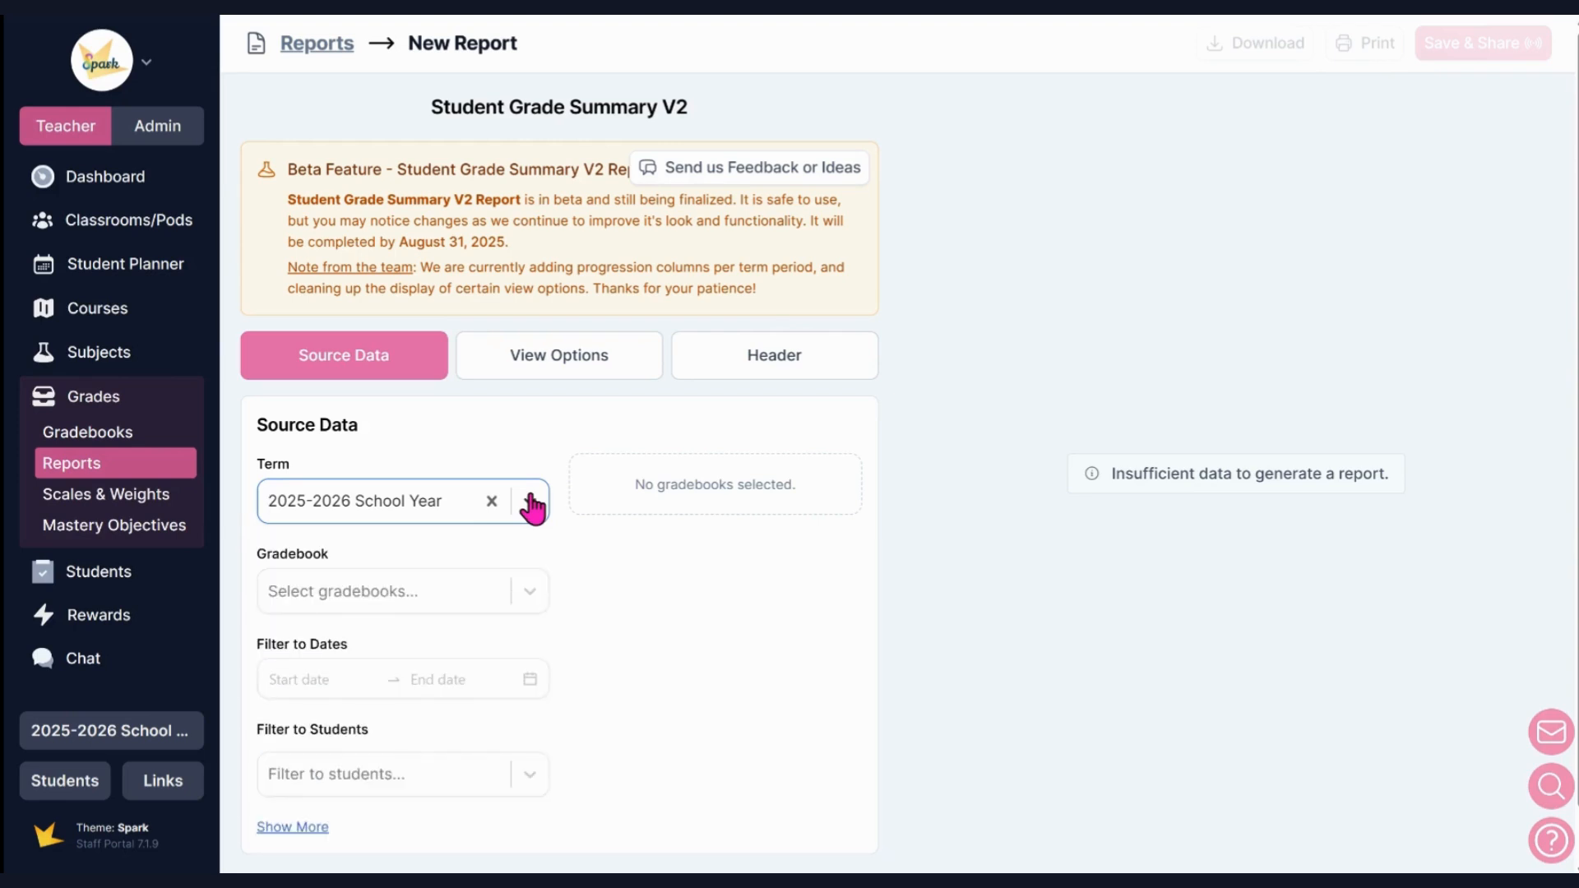
left_click(533, 594)
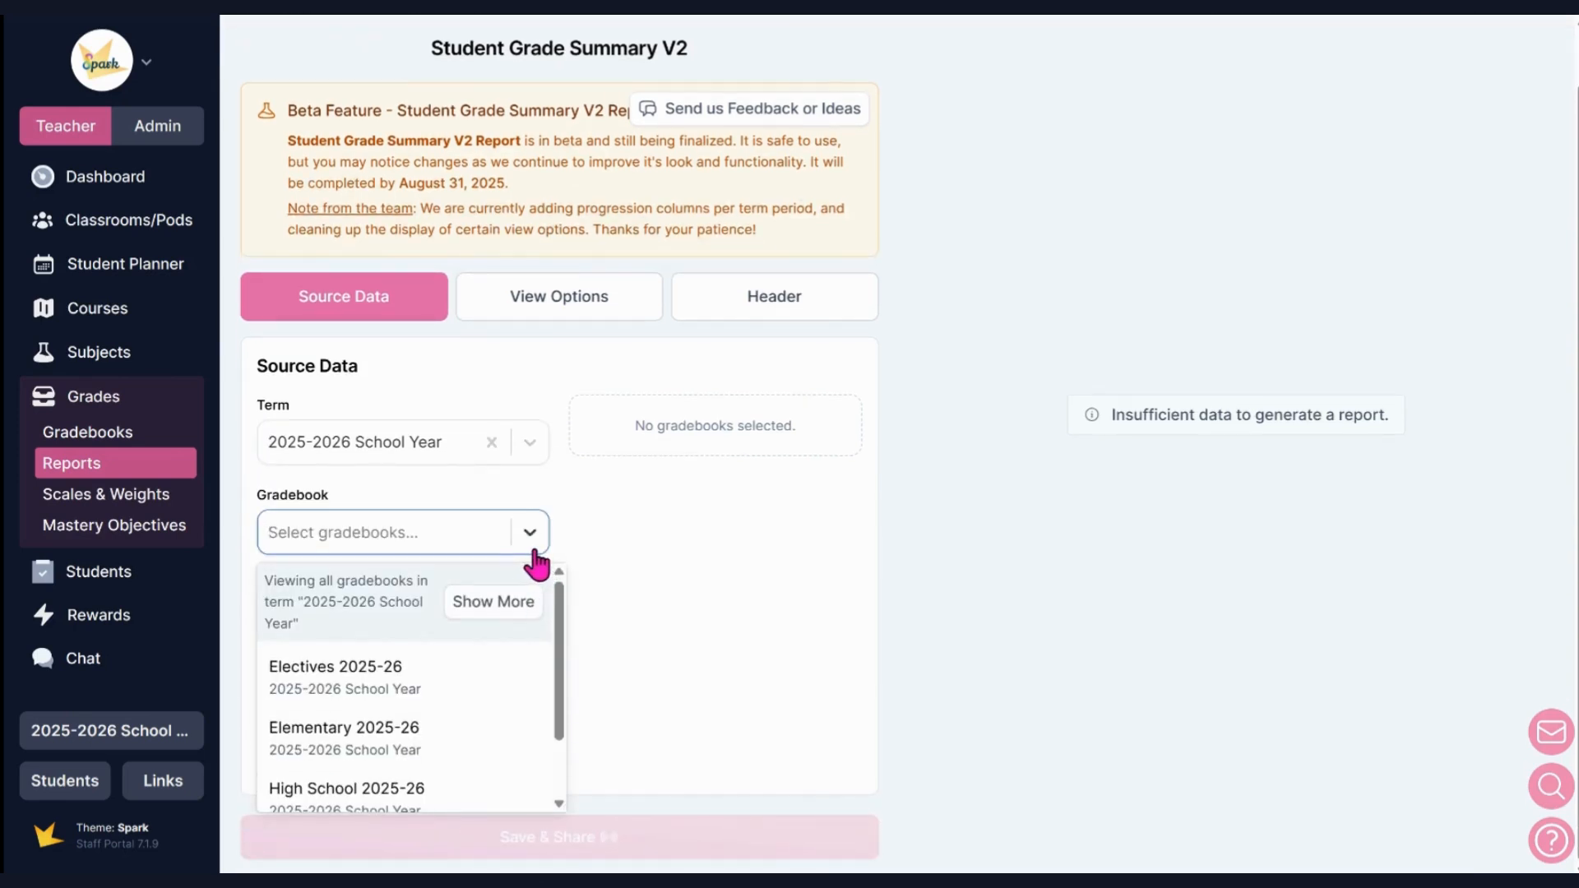
left_click(543, 491)
left_click(531, 475)
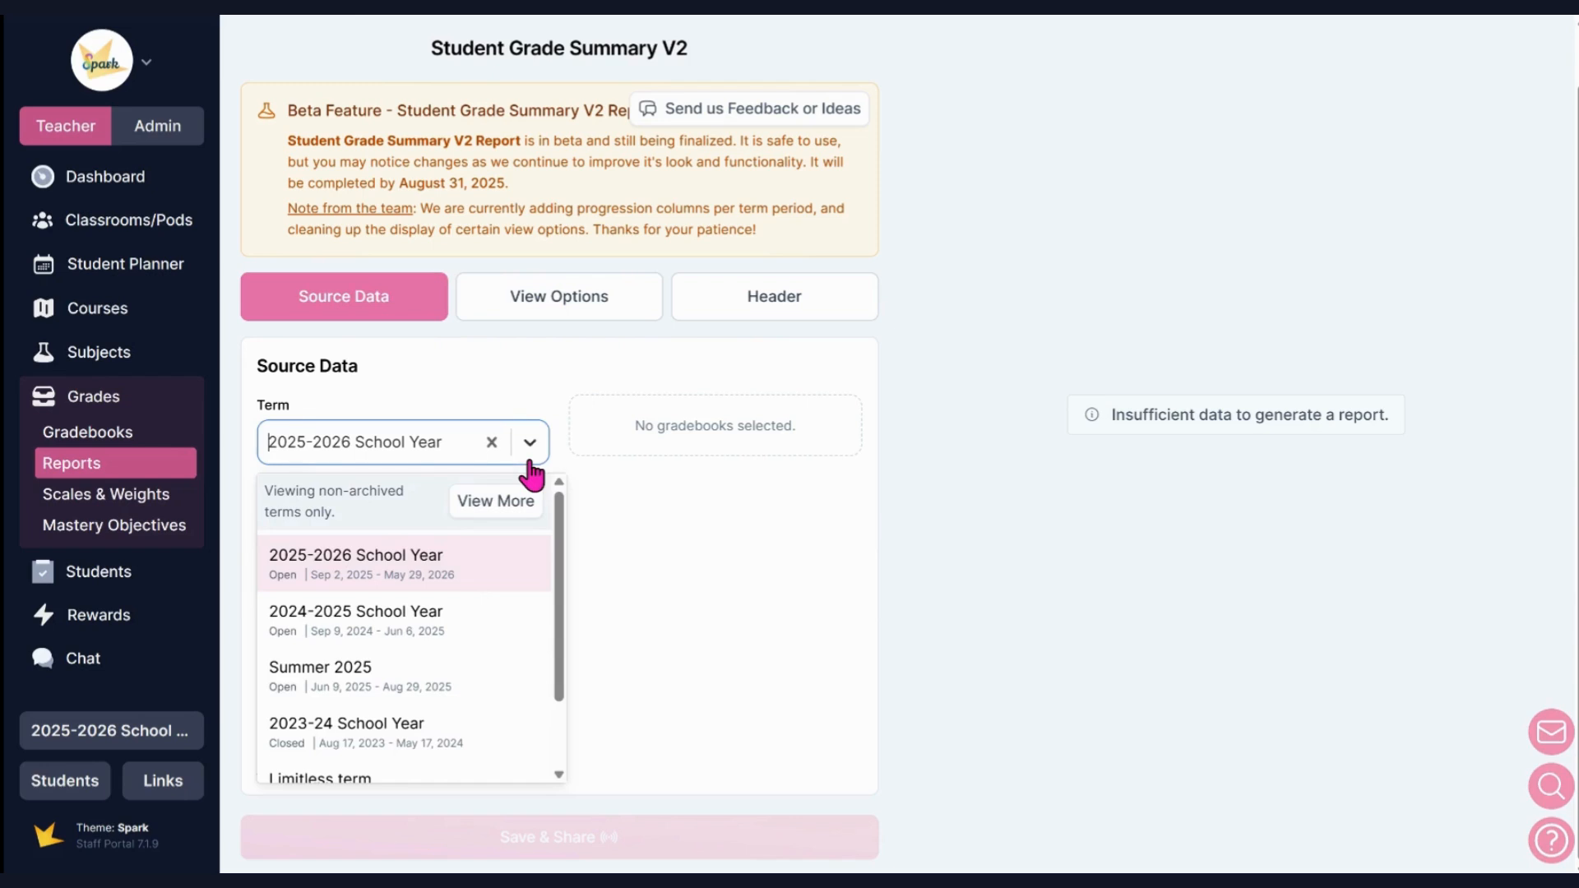
left_click(522, 503)
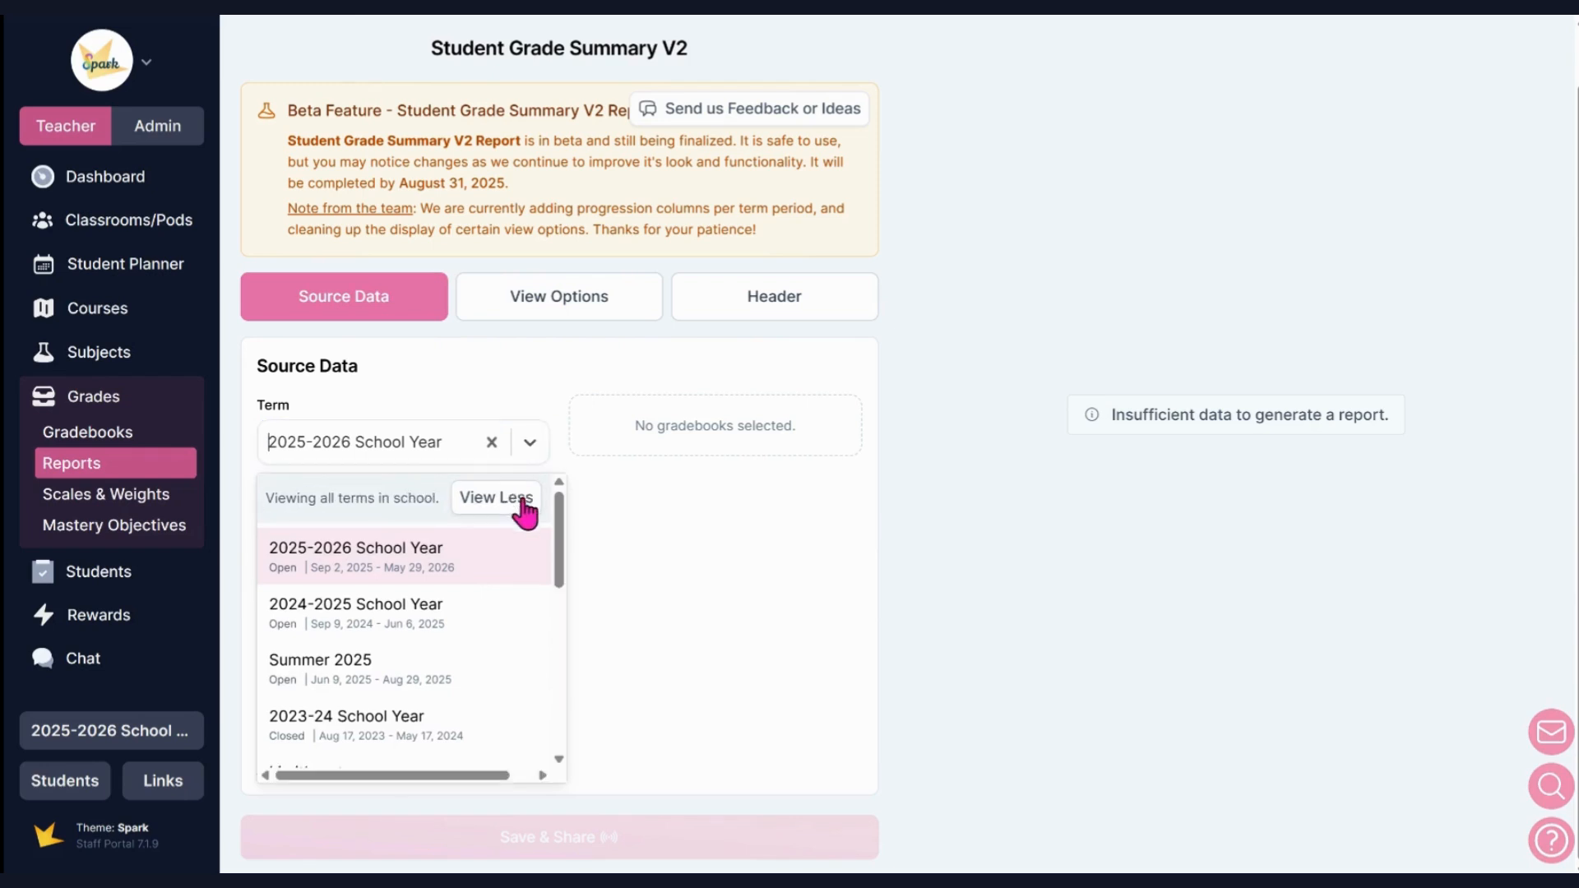
scroll(510, 546, "down", 6)
left_click(629, 577)
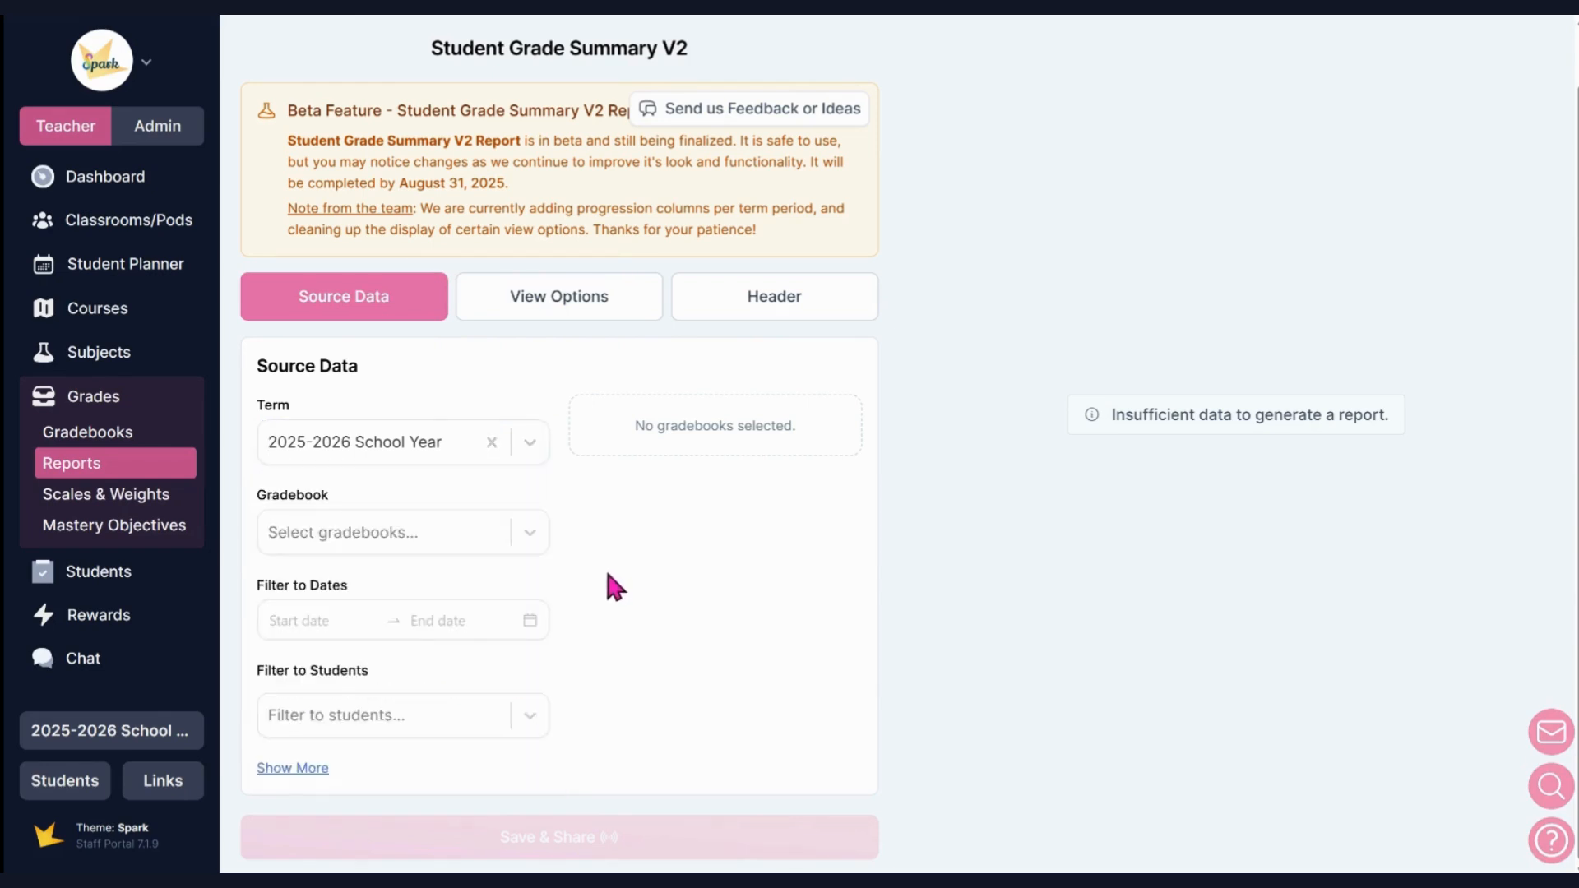
Add the Electives 2025-26 and High School 2025-26 gradebooks to the report's source data.
left_click(526, 533)
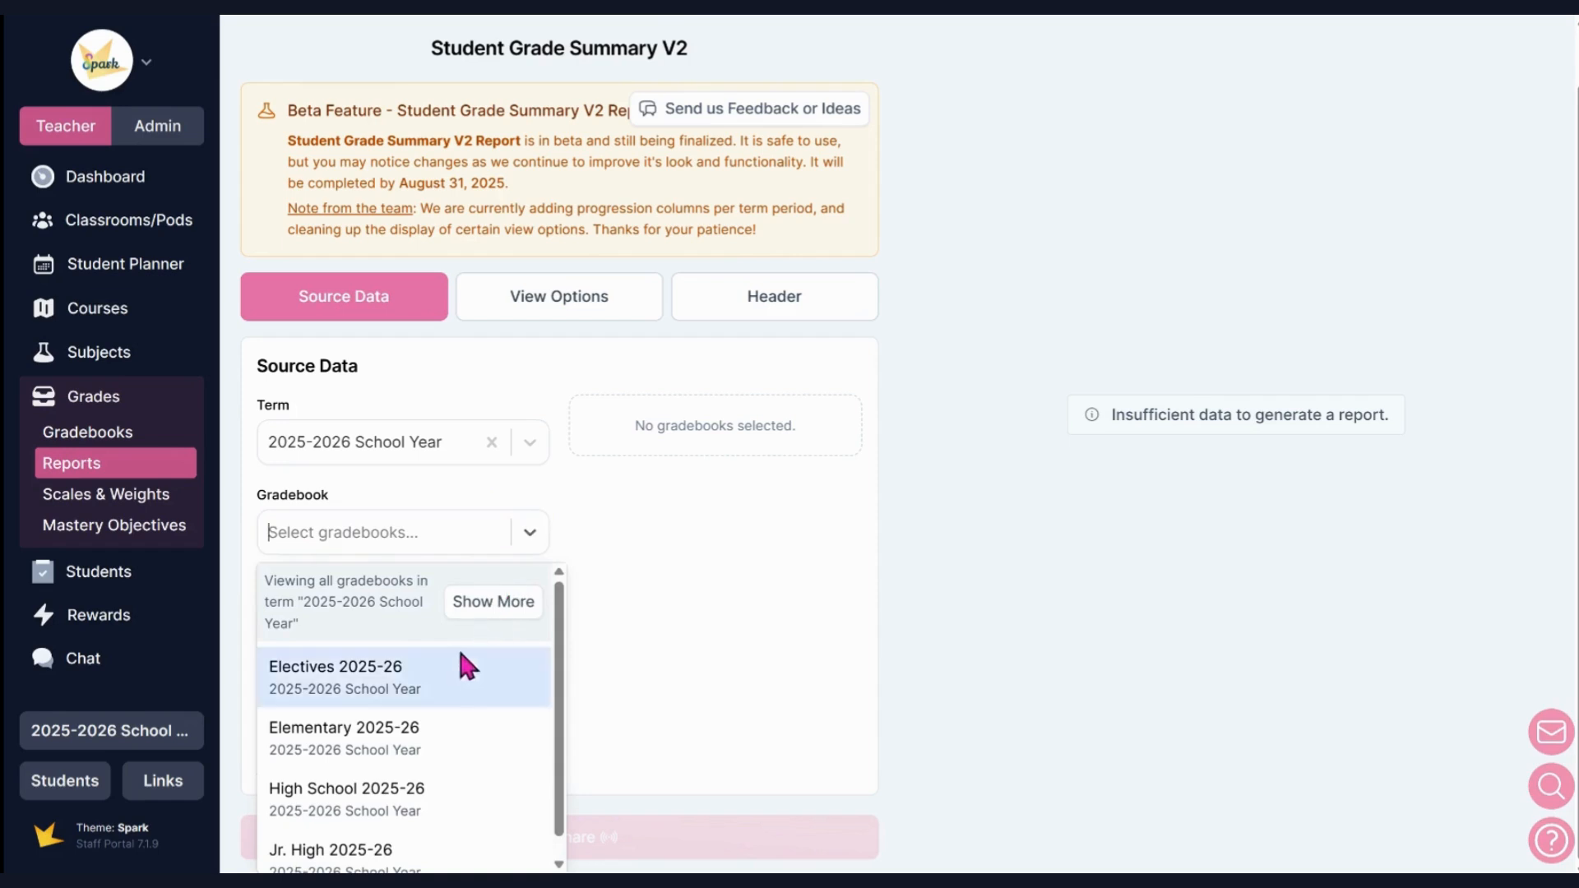
left_click(447, 659)
left_click(527, 541)
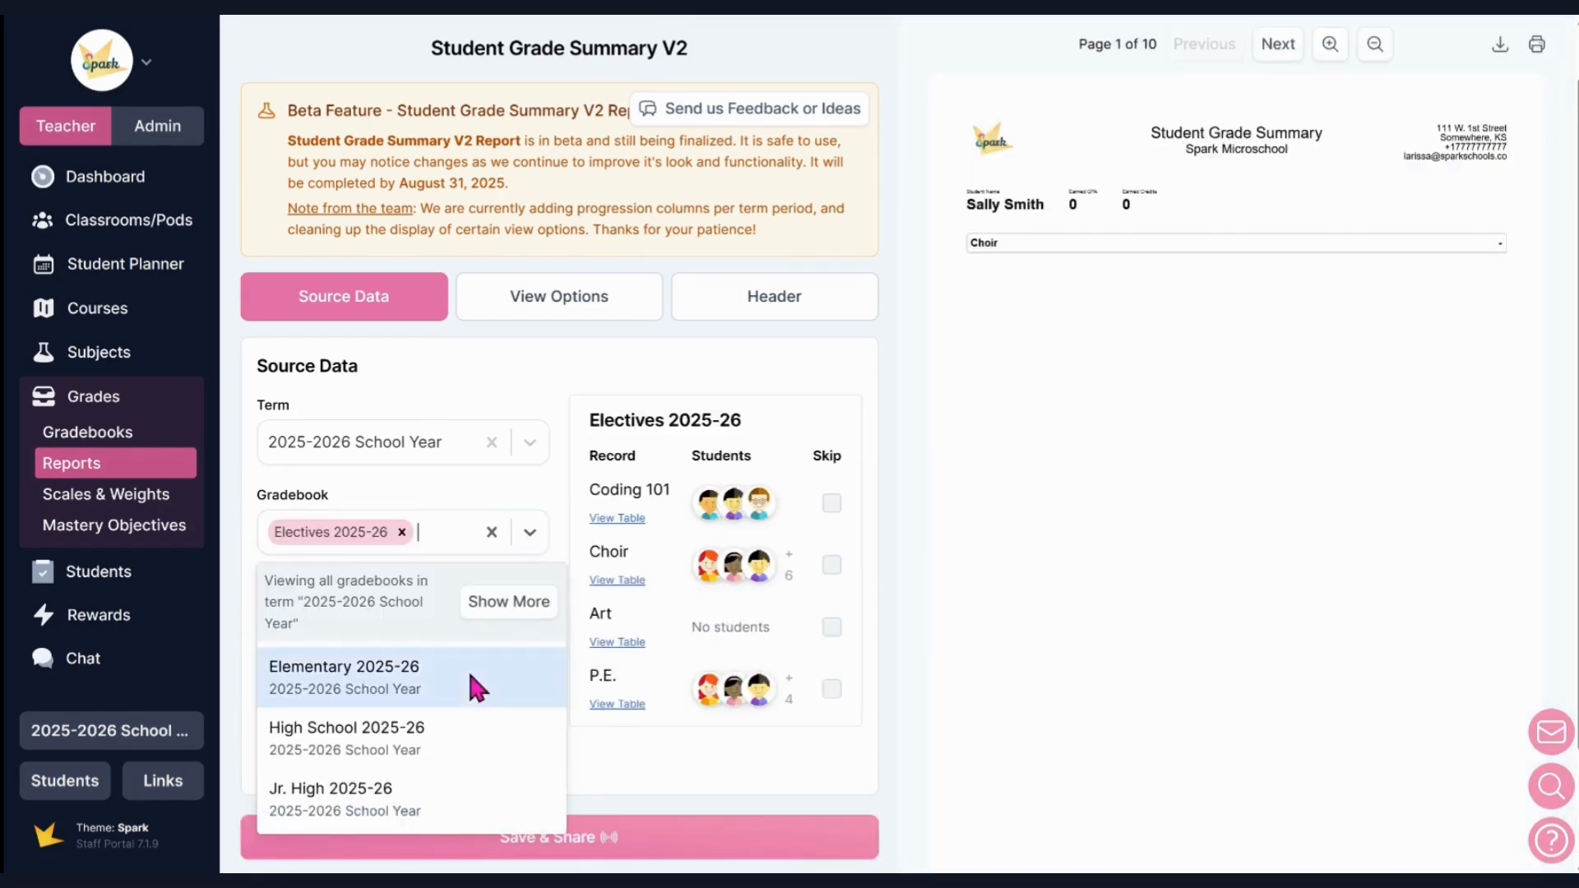
left_click(441, 740)
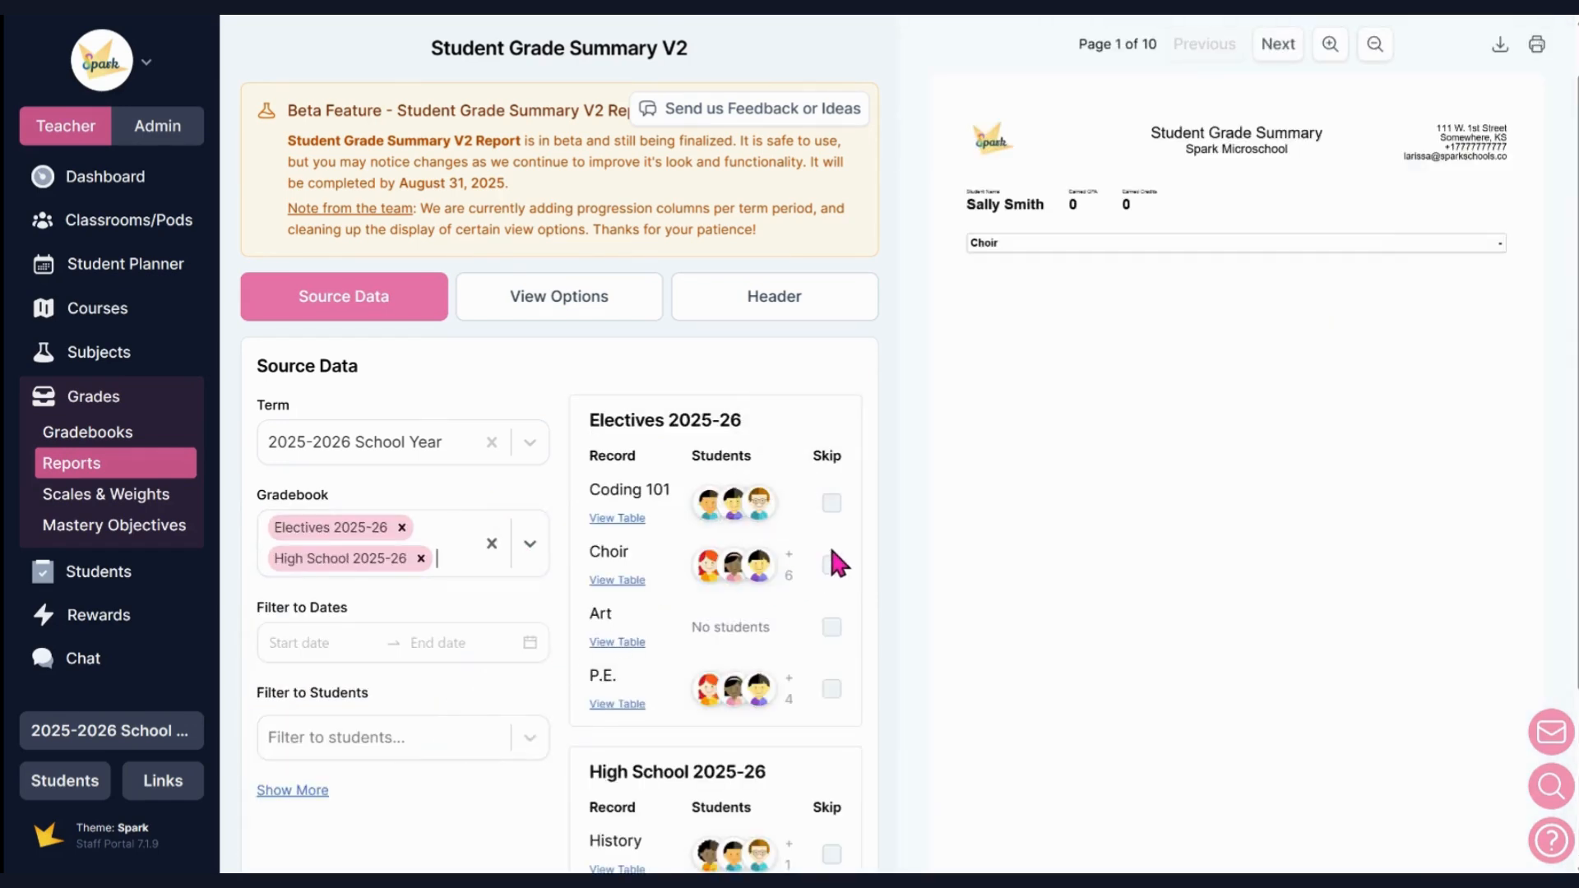
Skip the Coding 101 and Art records of the Electives 2025-26 gradebook in the report.
scroll(830, 536, "down", 3)
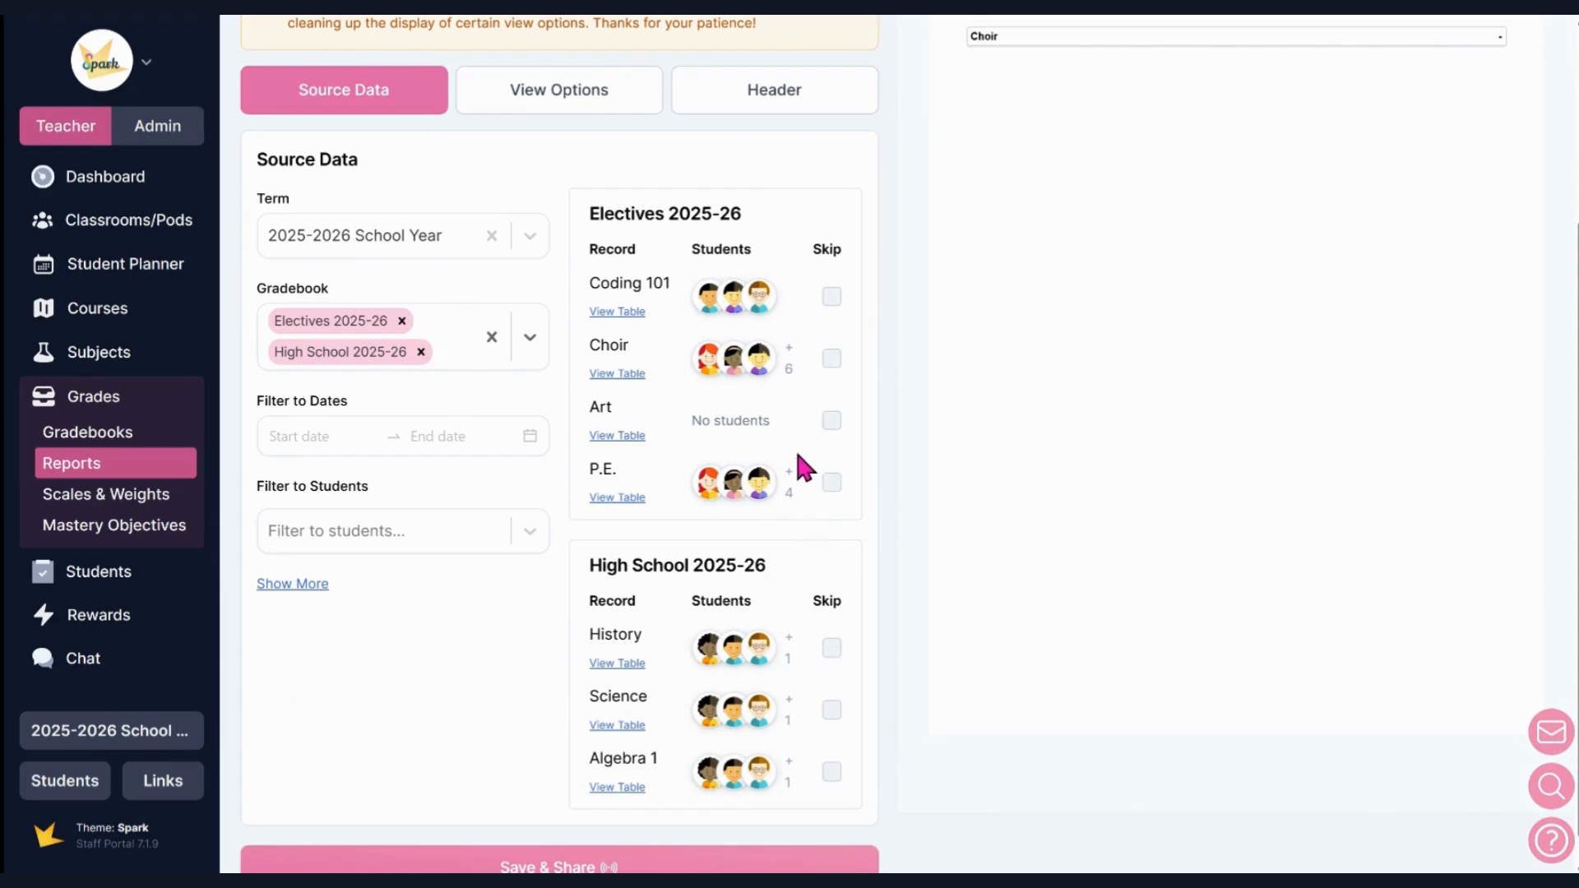
scroll(832, 260, "down", 1)
left_click(831, 265)
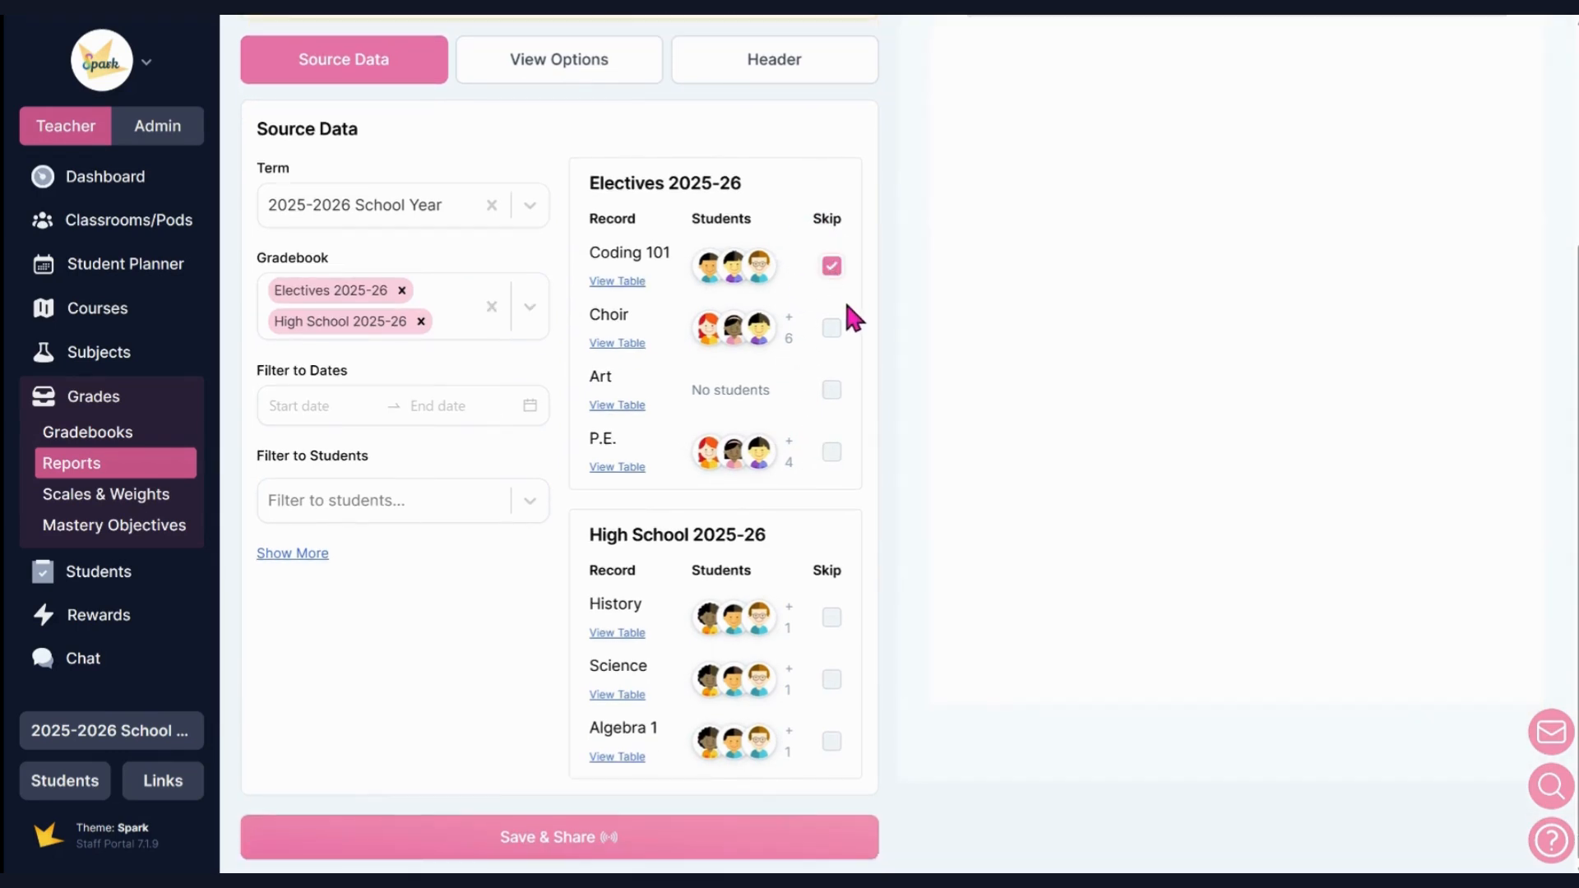
left_click(832, 389)
Examine the report's date and student filters, including the additional guardian, family and classroom filters.
left_click(362, 408)
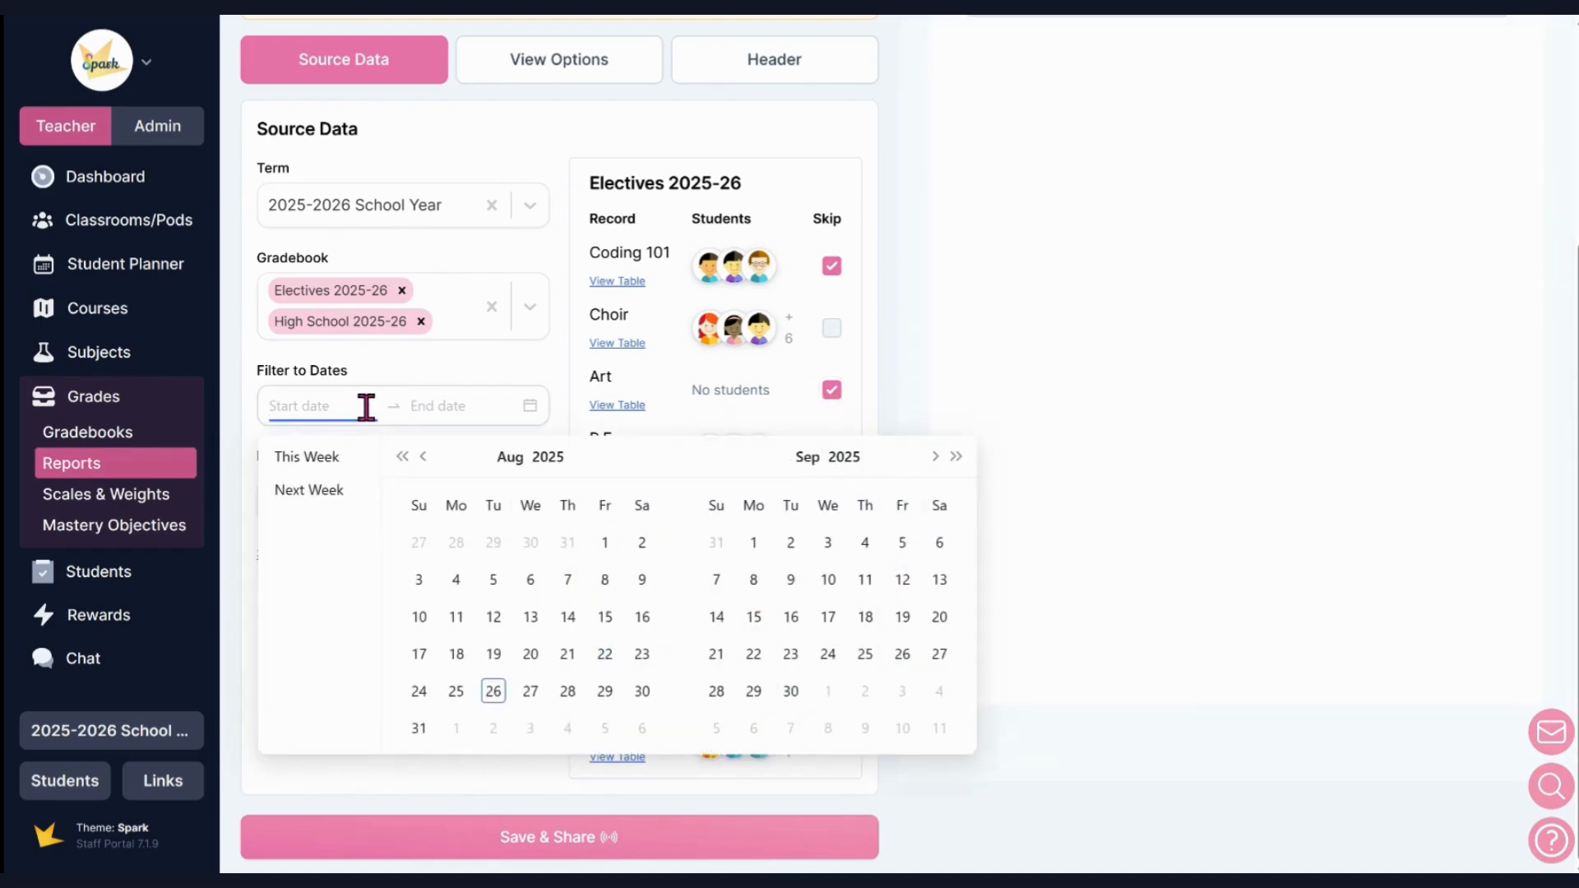
left_click(403, 504)
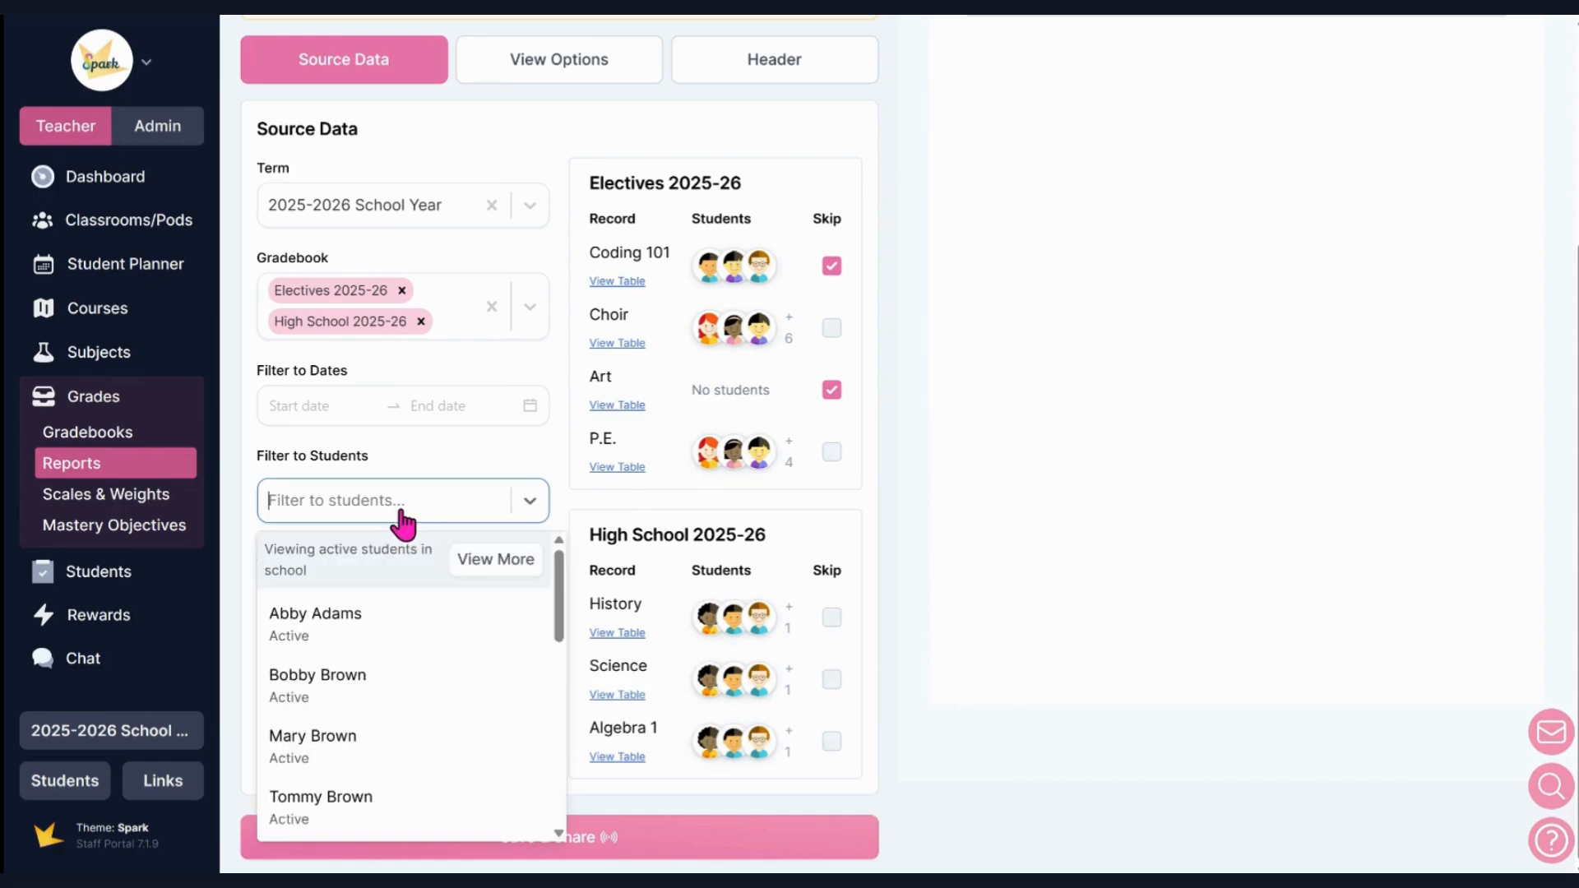
left_click(403, 519)
left_click(293, 555)
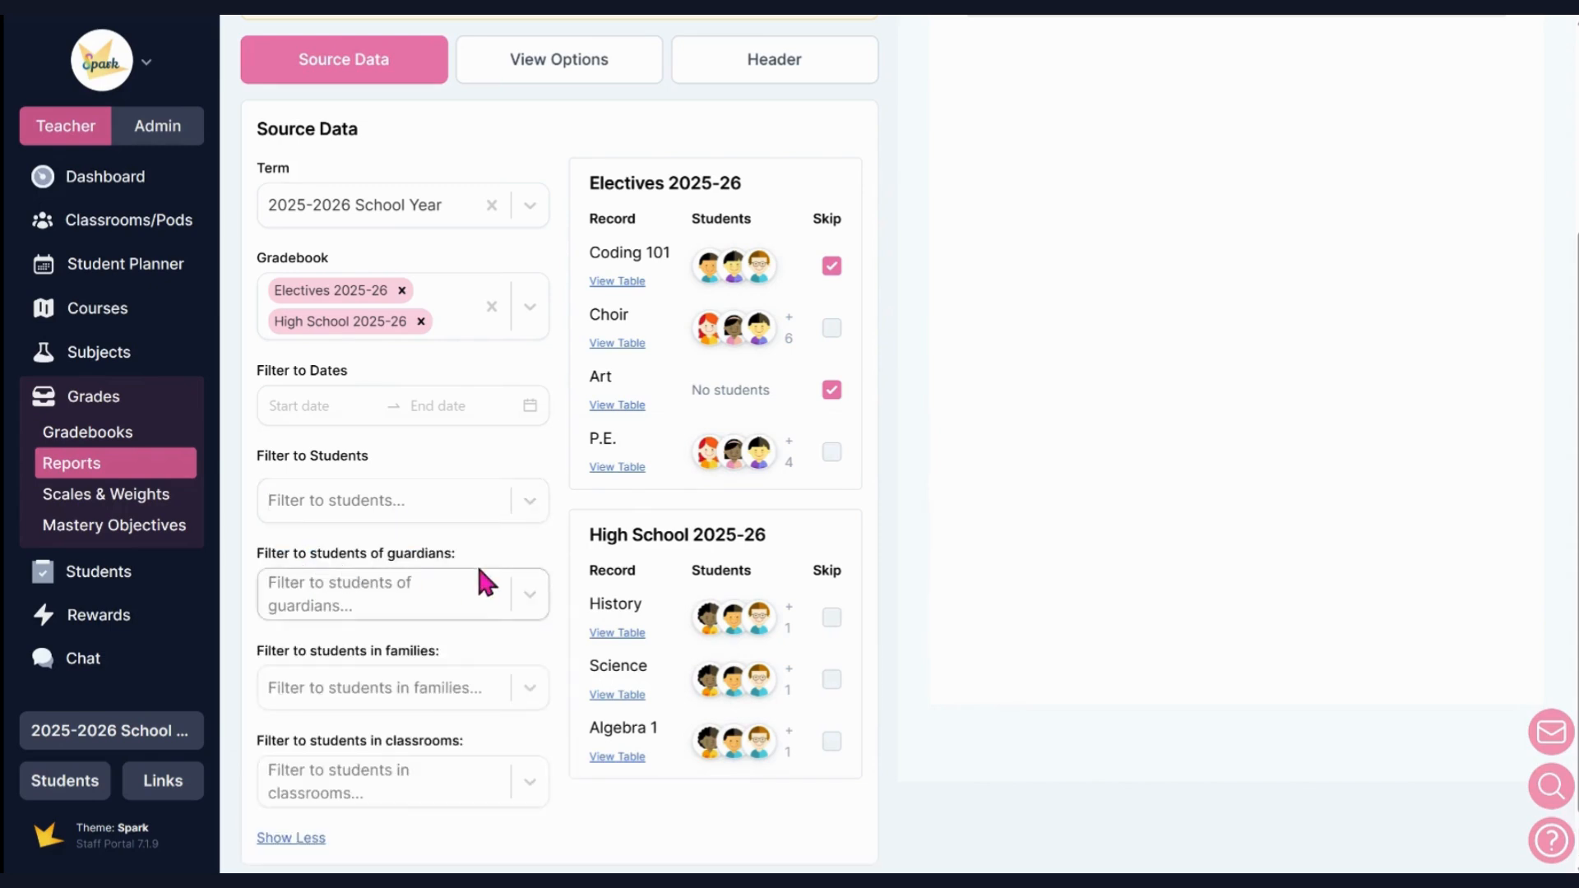
scroll(502, 571, "down", 1)
scroll(717, 561, "up", 5)
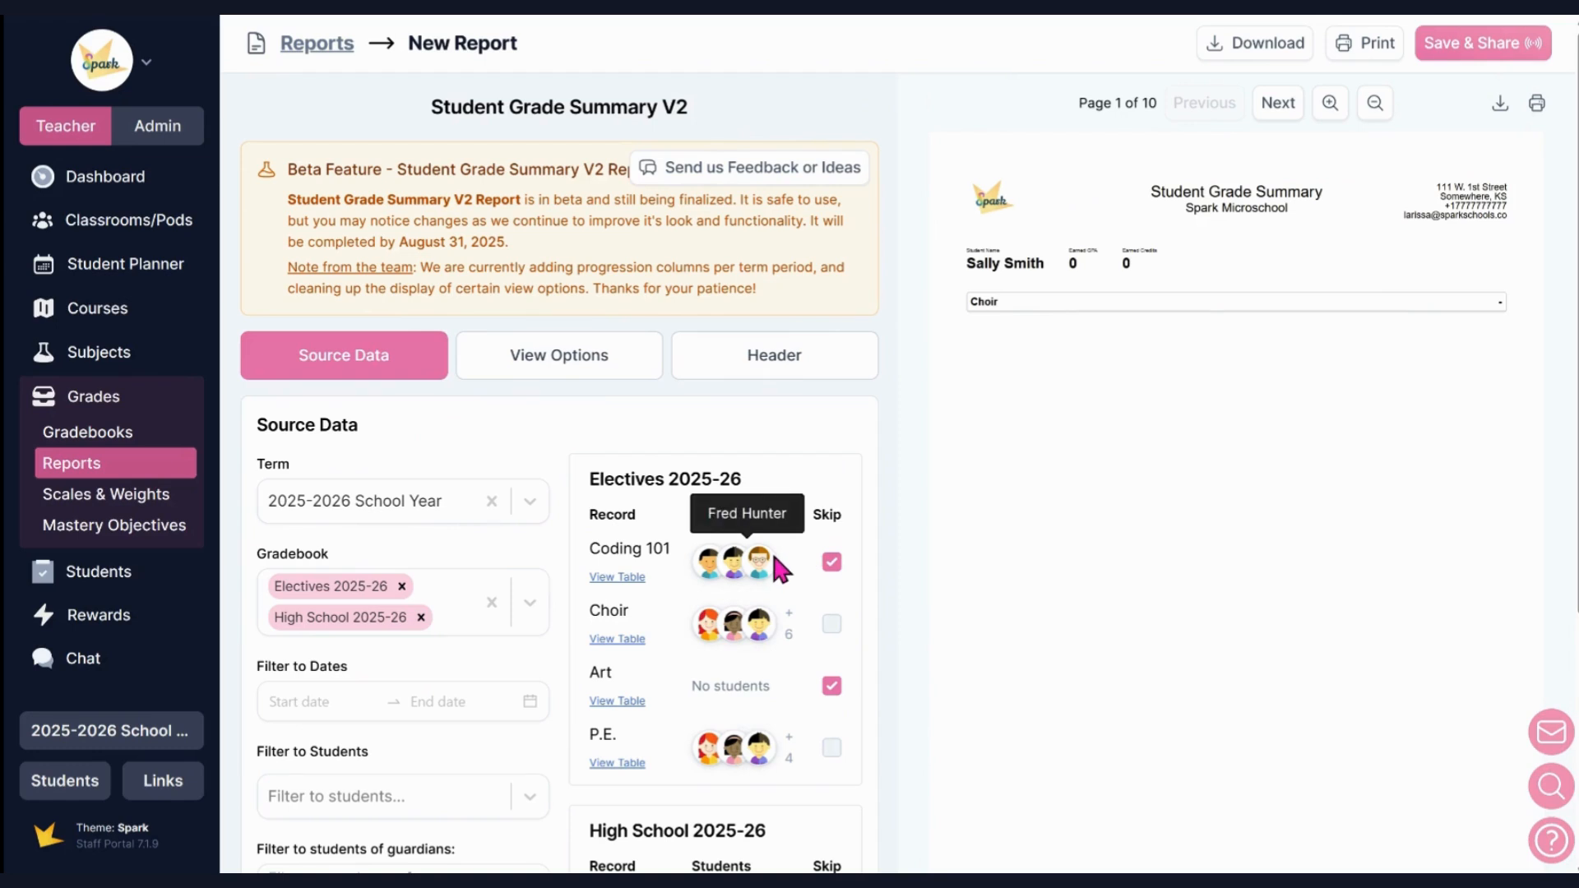
Turn on Show Outcome Descriptions for mastery records in the report's view options.
left_click(612, 385)
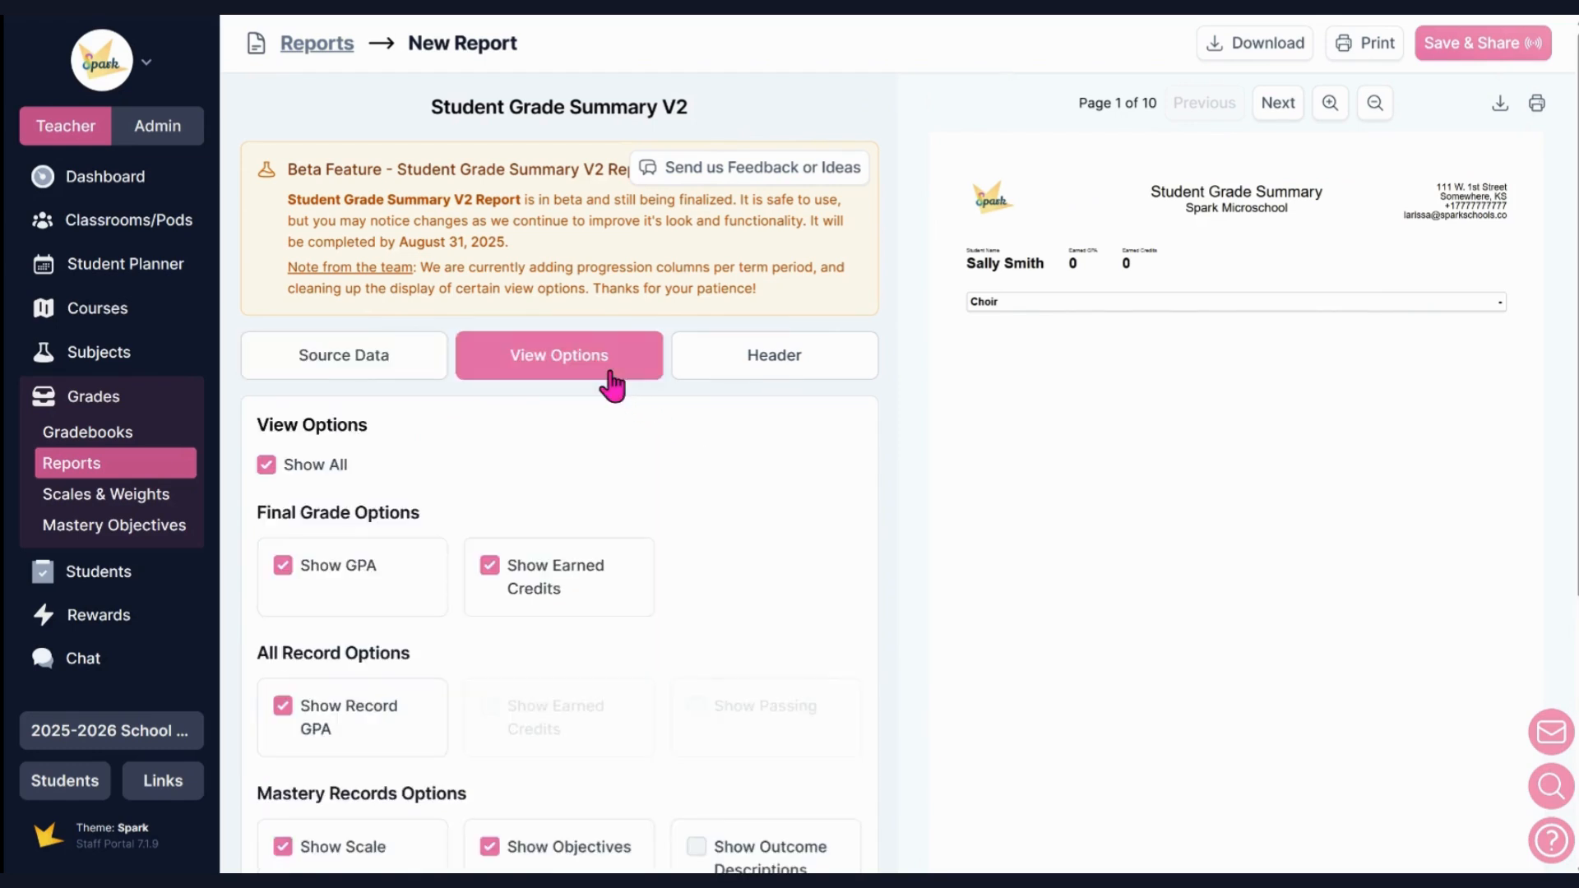
scroll(681, 430, "down", 4)
scroll(685, 432, "down", 1)
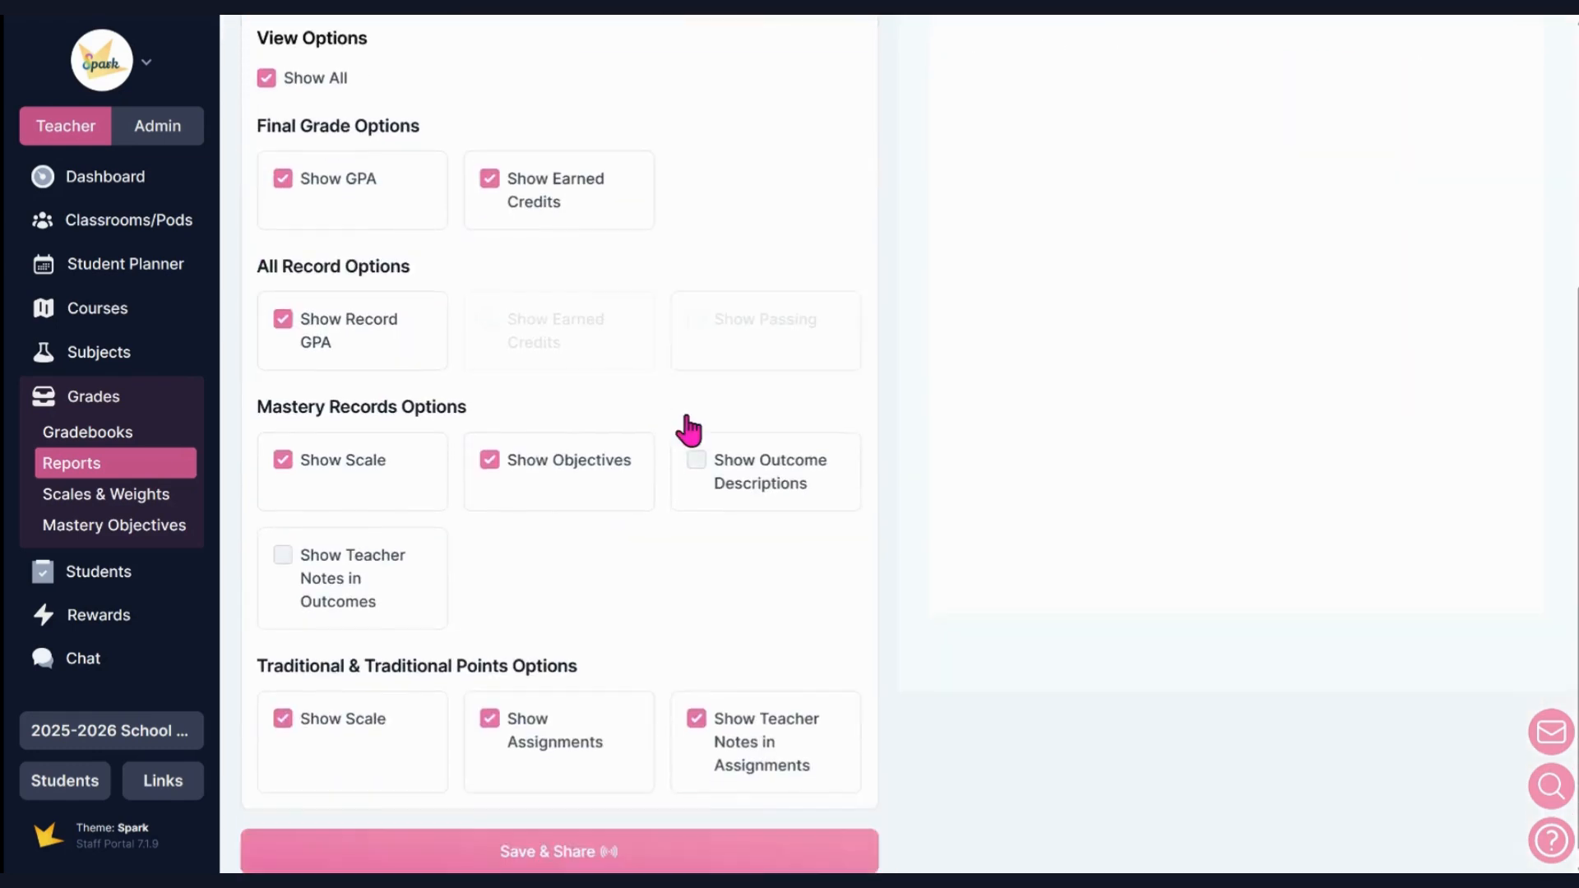
left_click(696, 447)
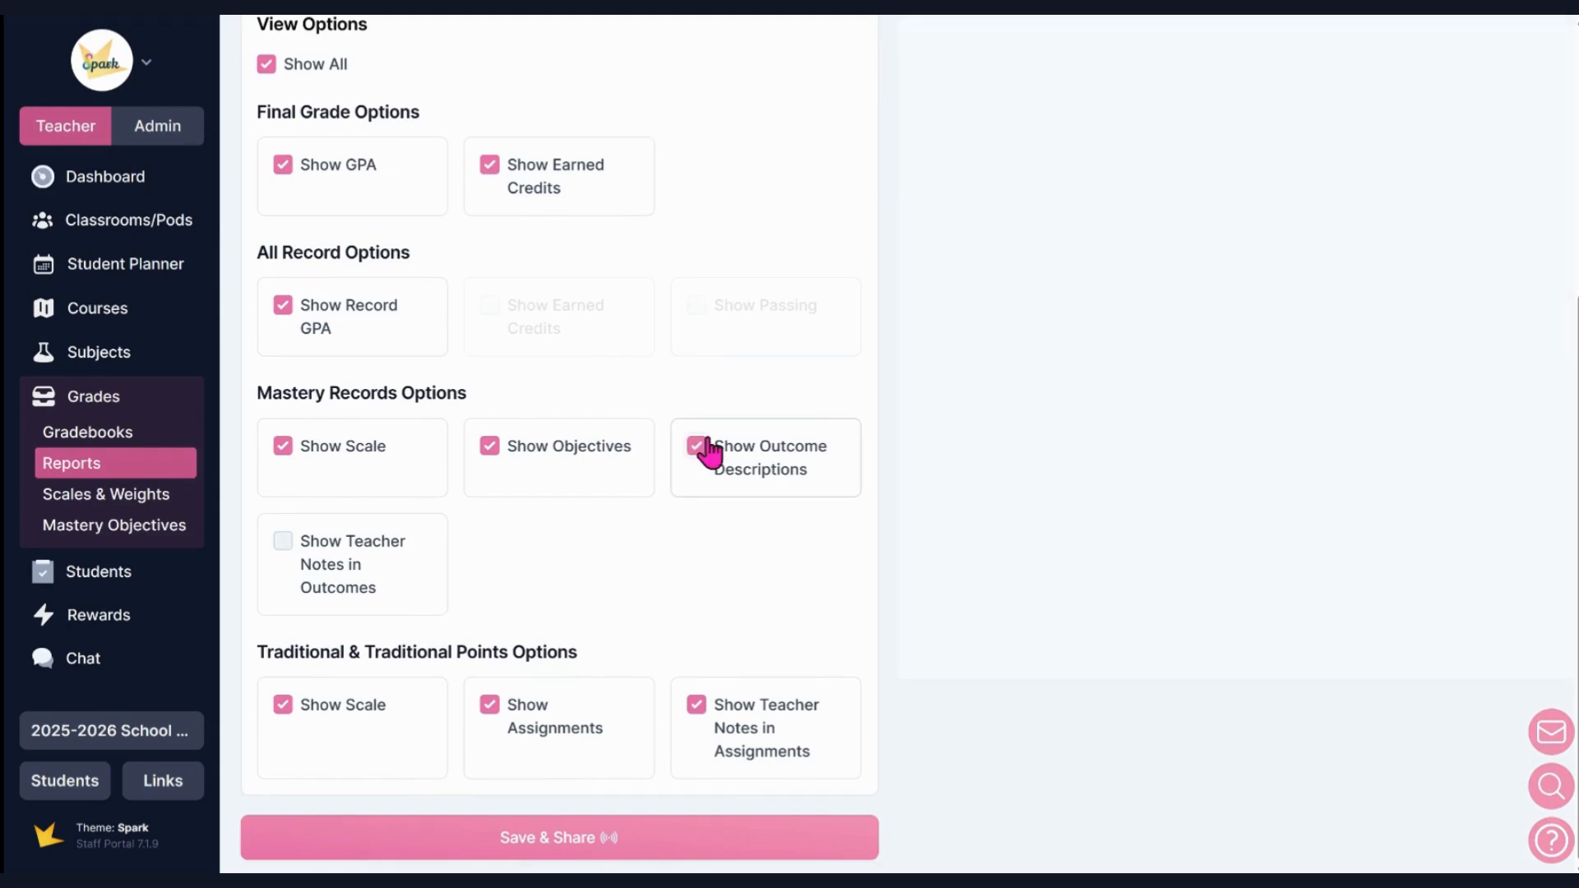
scroll(814, 374, "up", 5)
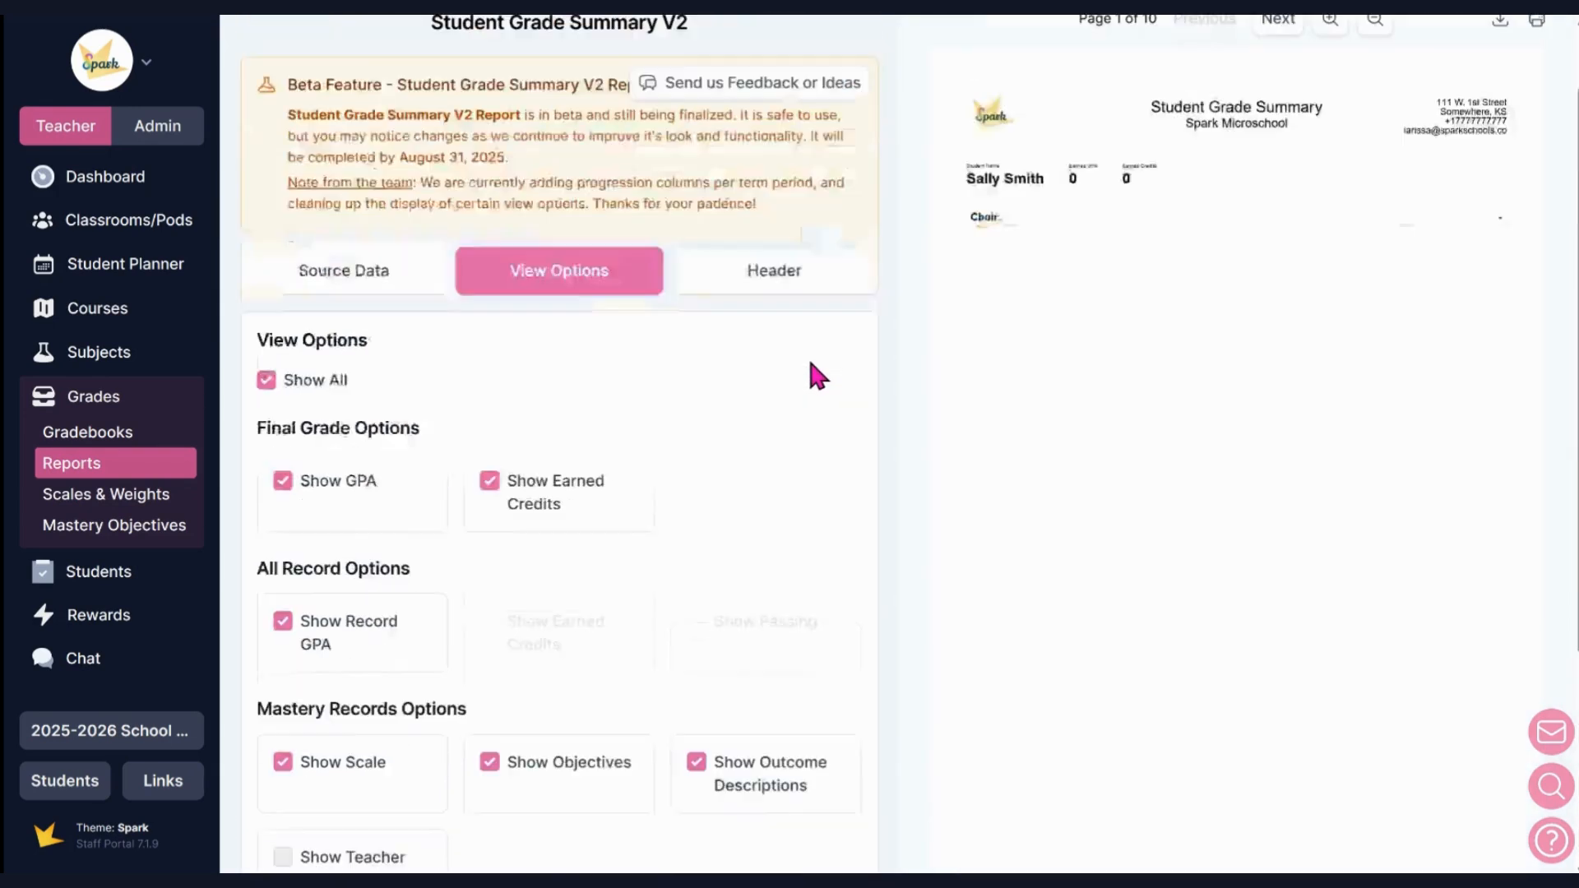
Review the report's header settings, from the layout and logo to the school details and form name.
left_click(792, 370)
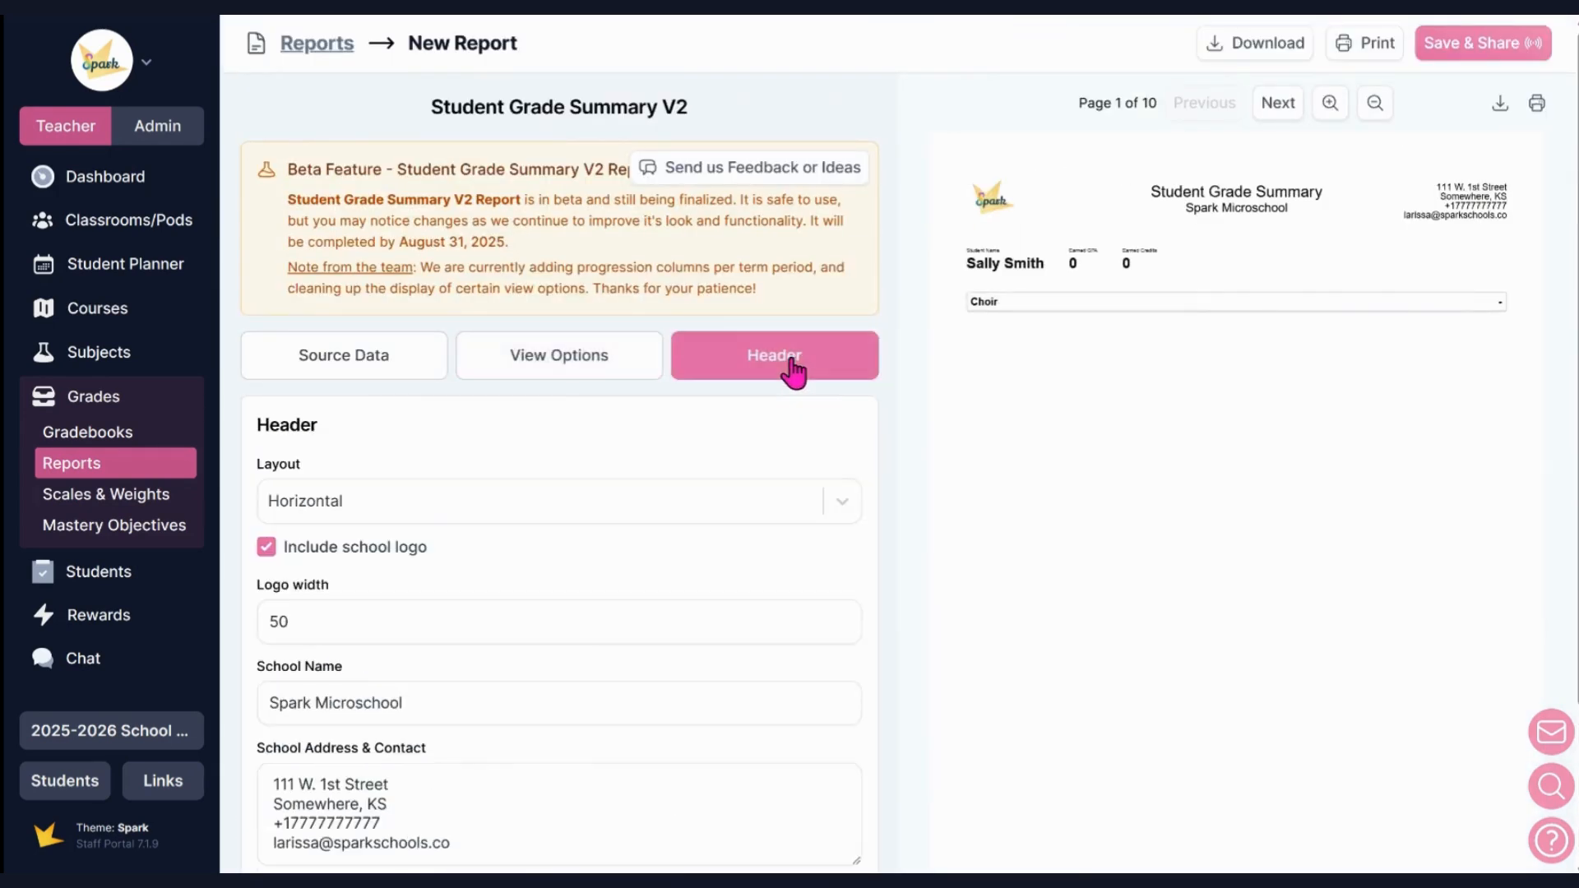
scroll(758, 406, "down", 3)
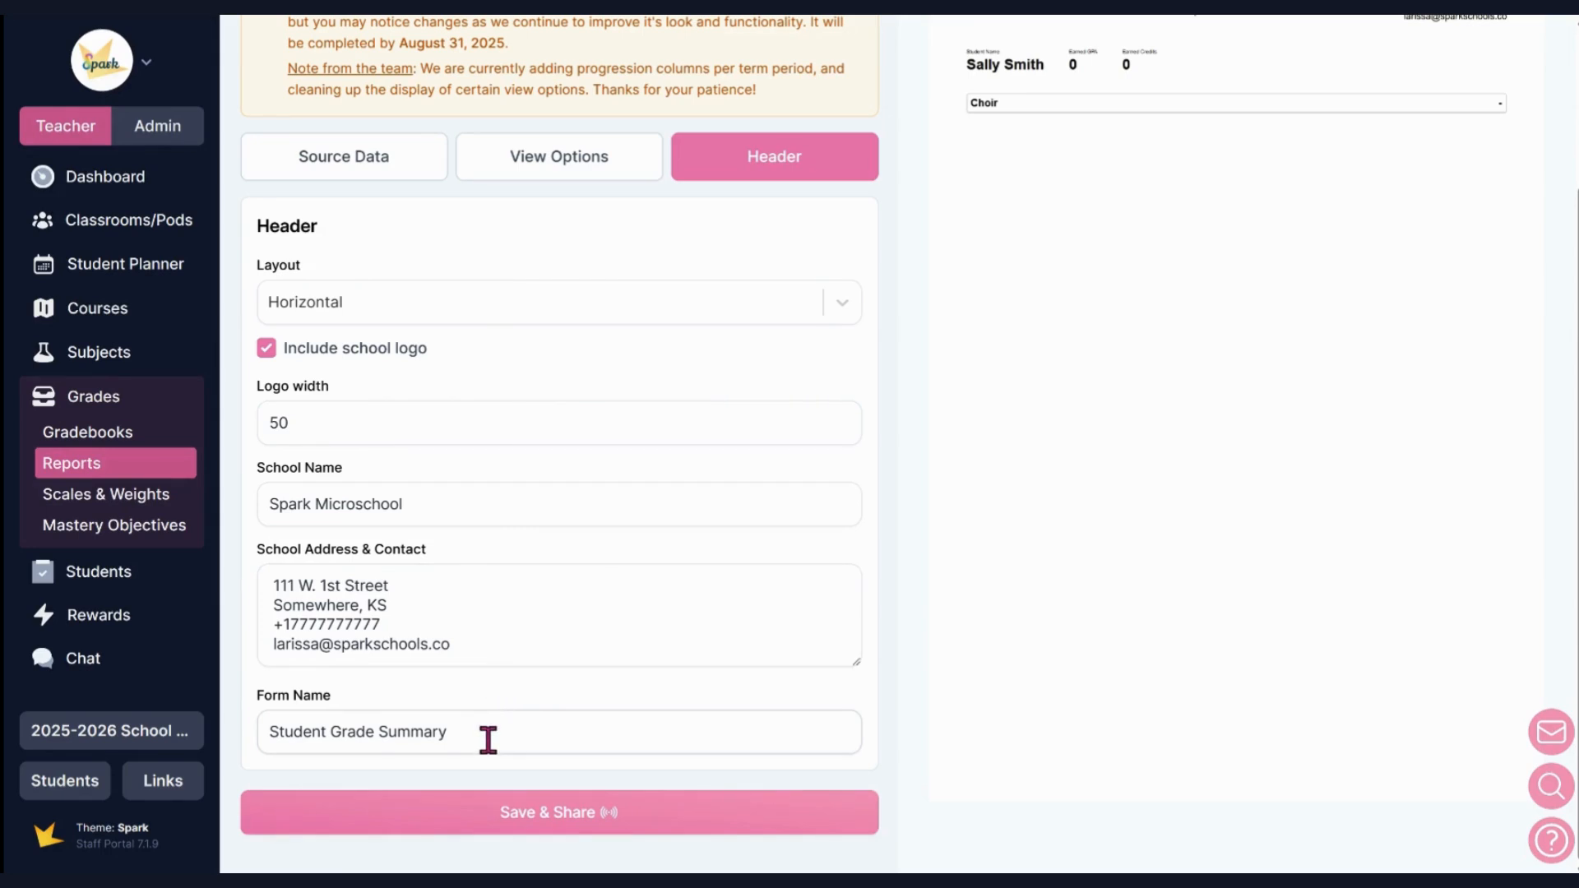
scroll(547, 632, "up", 2)
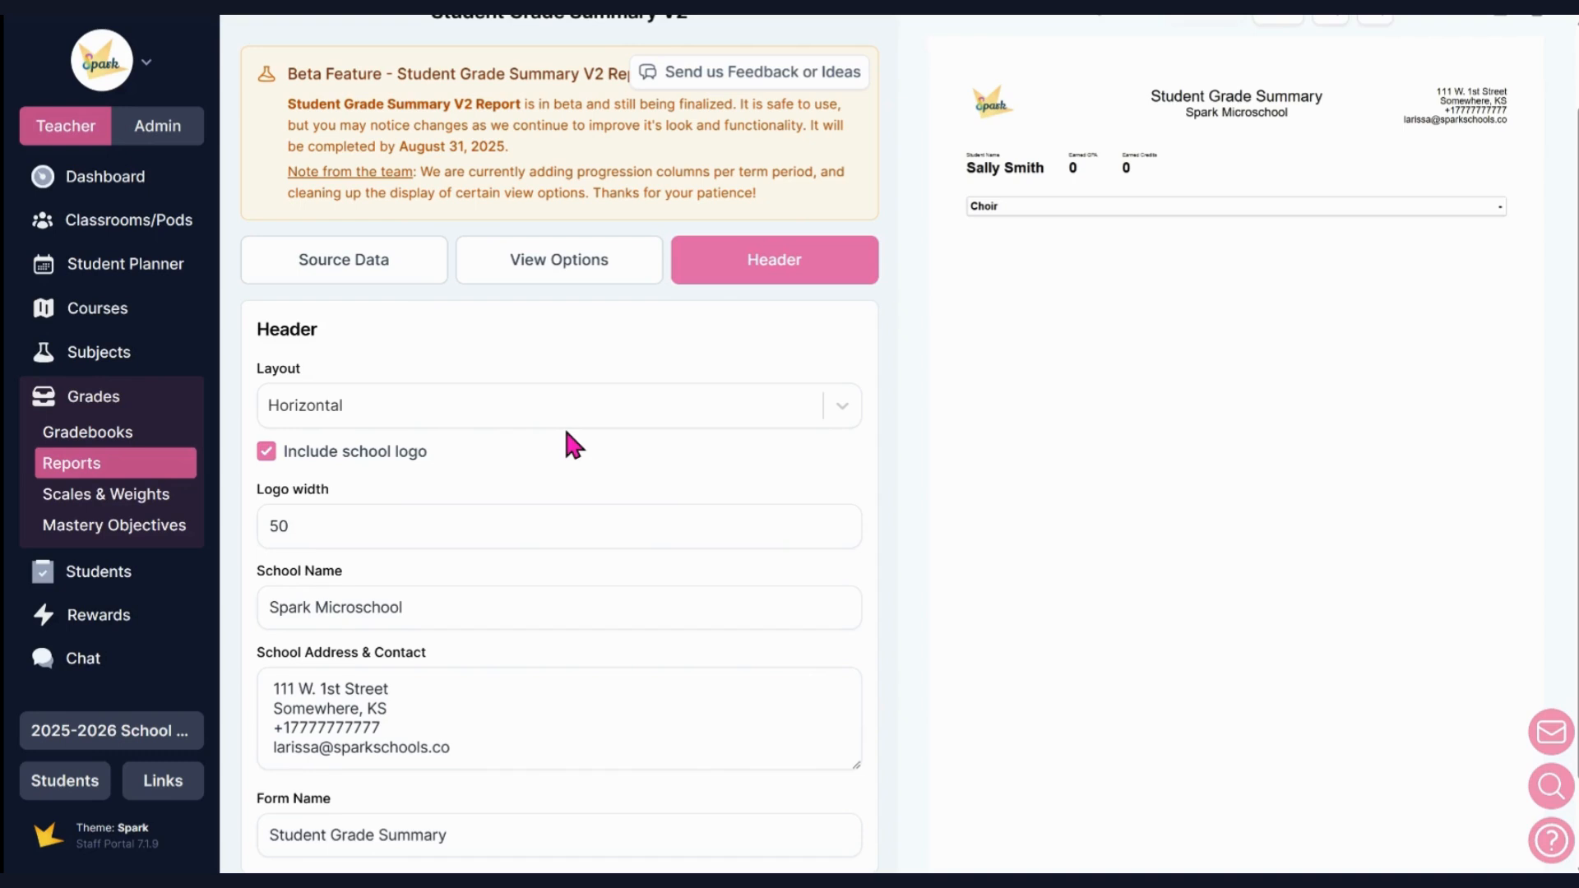
scroll(1258, 197, "up", 1)
Page through the report preview to page 5 to check the individual students' grade summaries.
left_click(1283, 103)
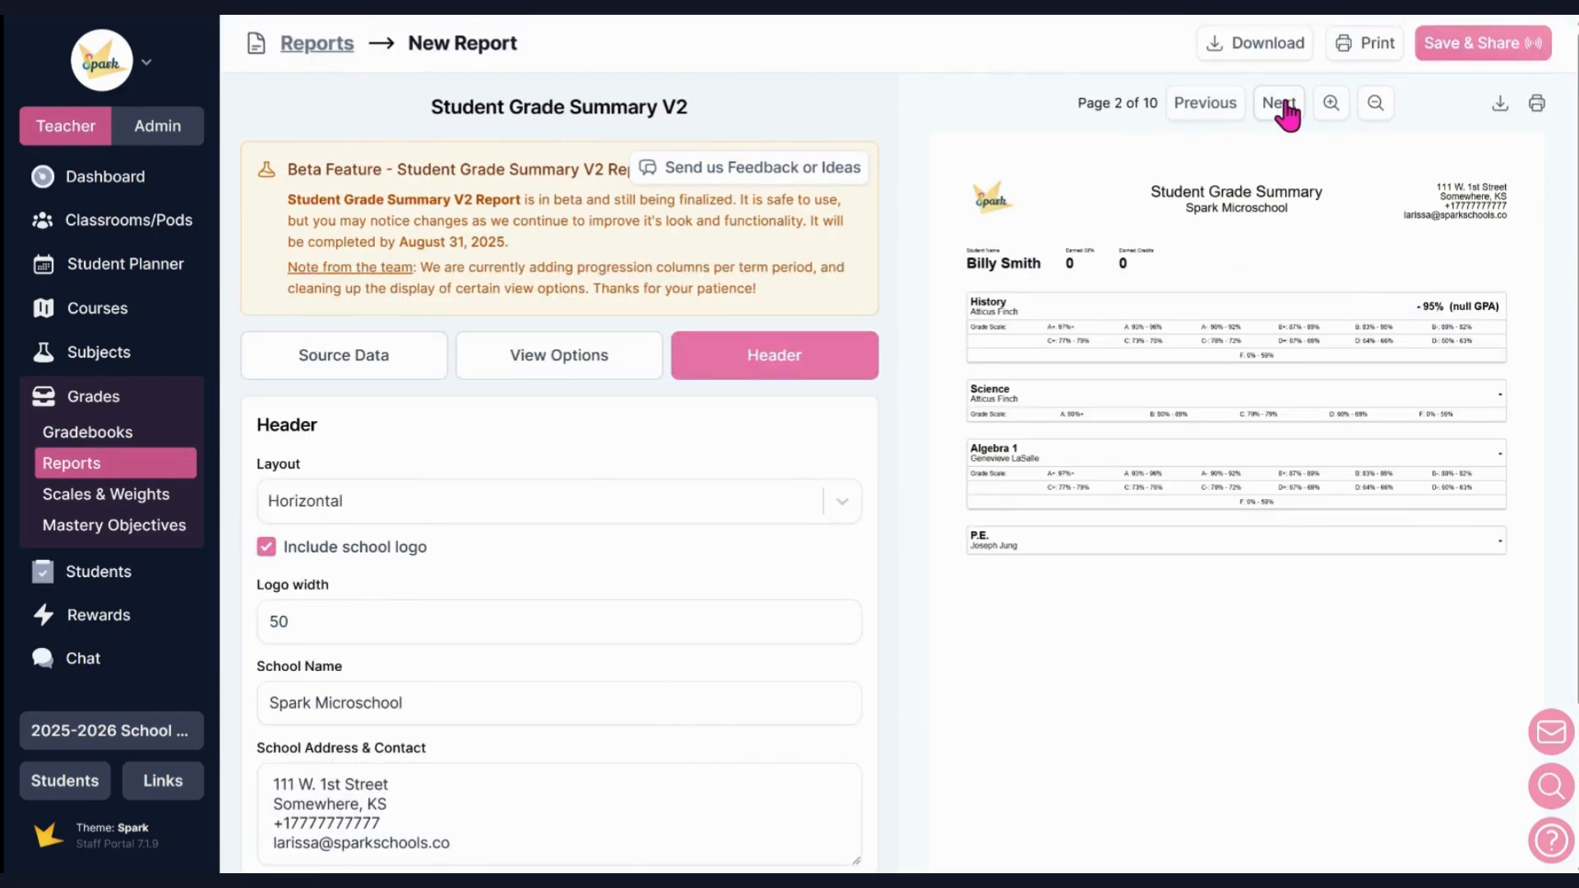
left_click(1281, 105)
left_click(1281, 104)
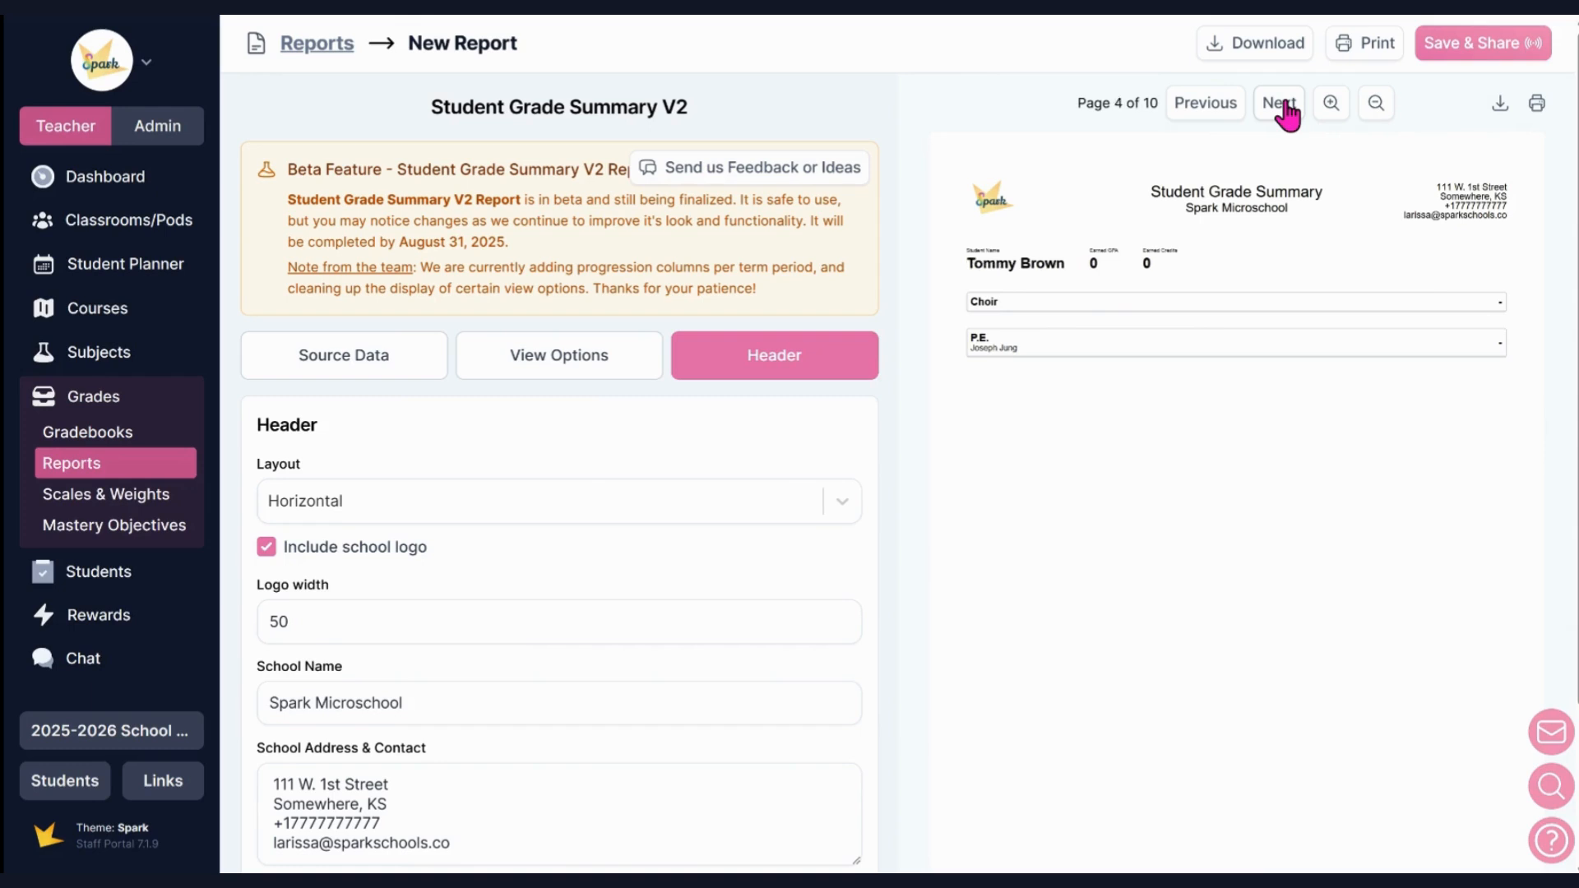
left_click(1281, 104)
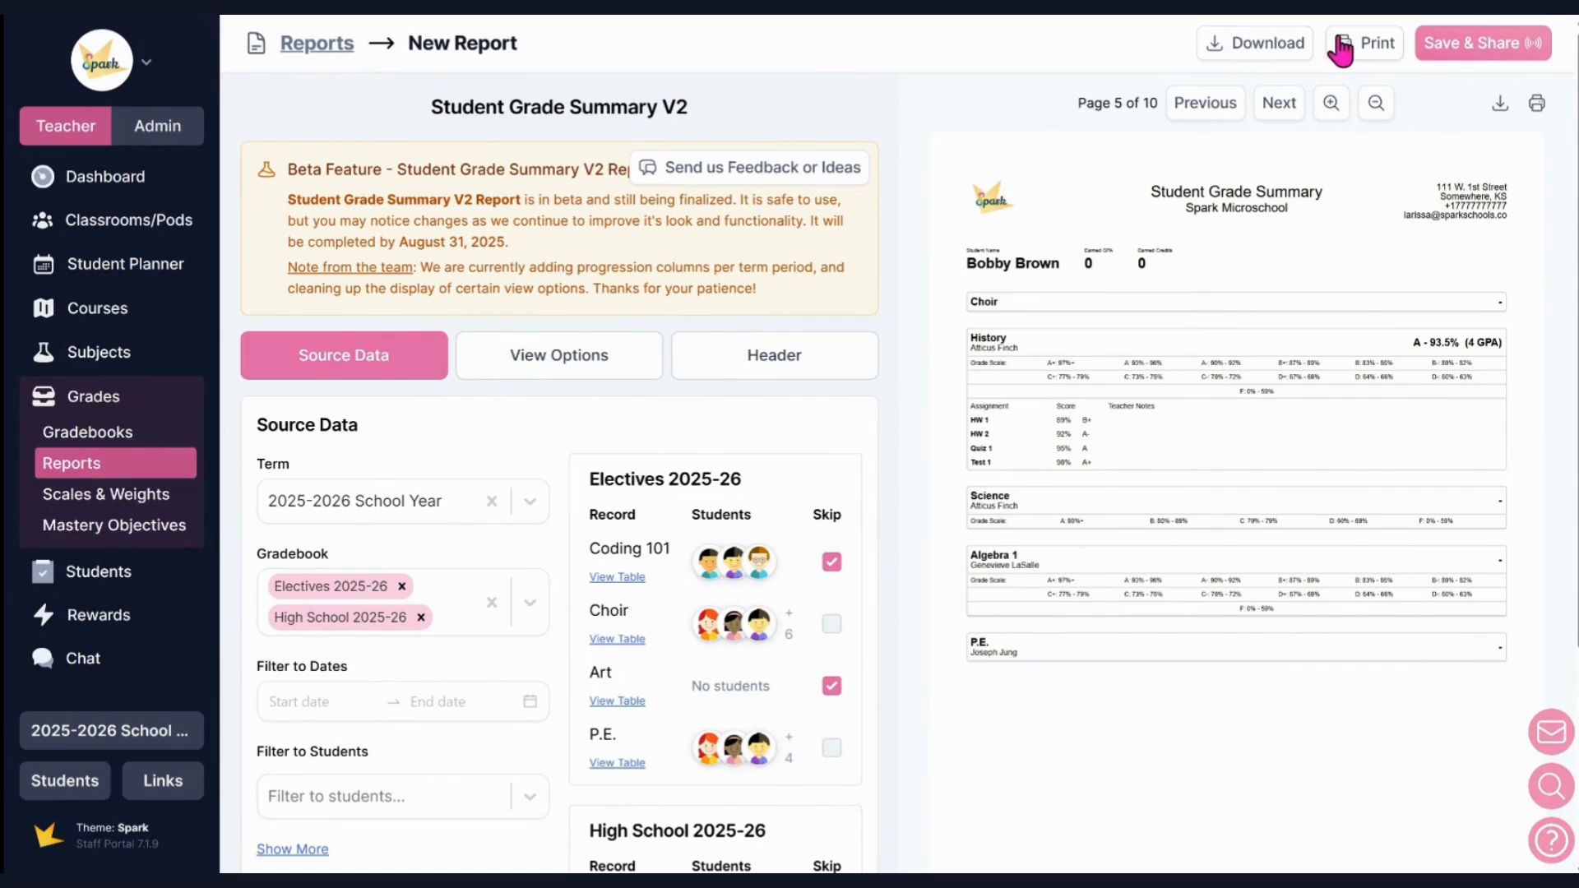
Start saving the report as High School Grade Report and enable posting it to guardians of the students in the report.
left_click(1449, 49)
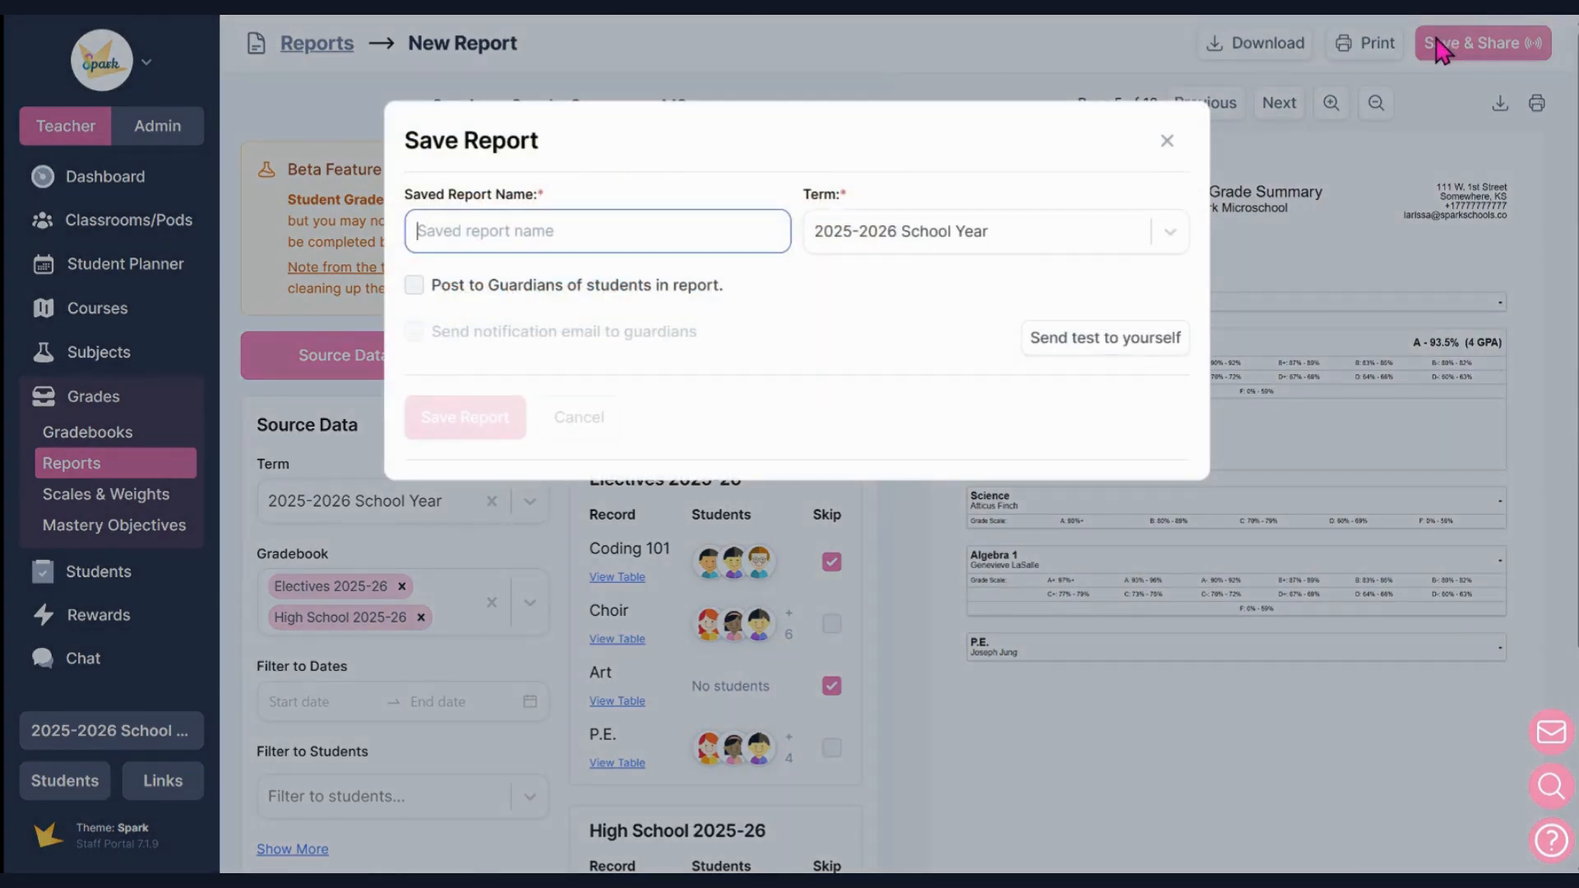
type("High ")
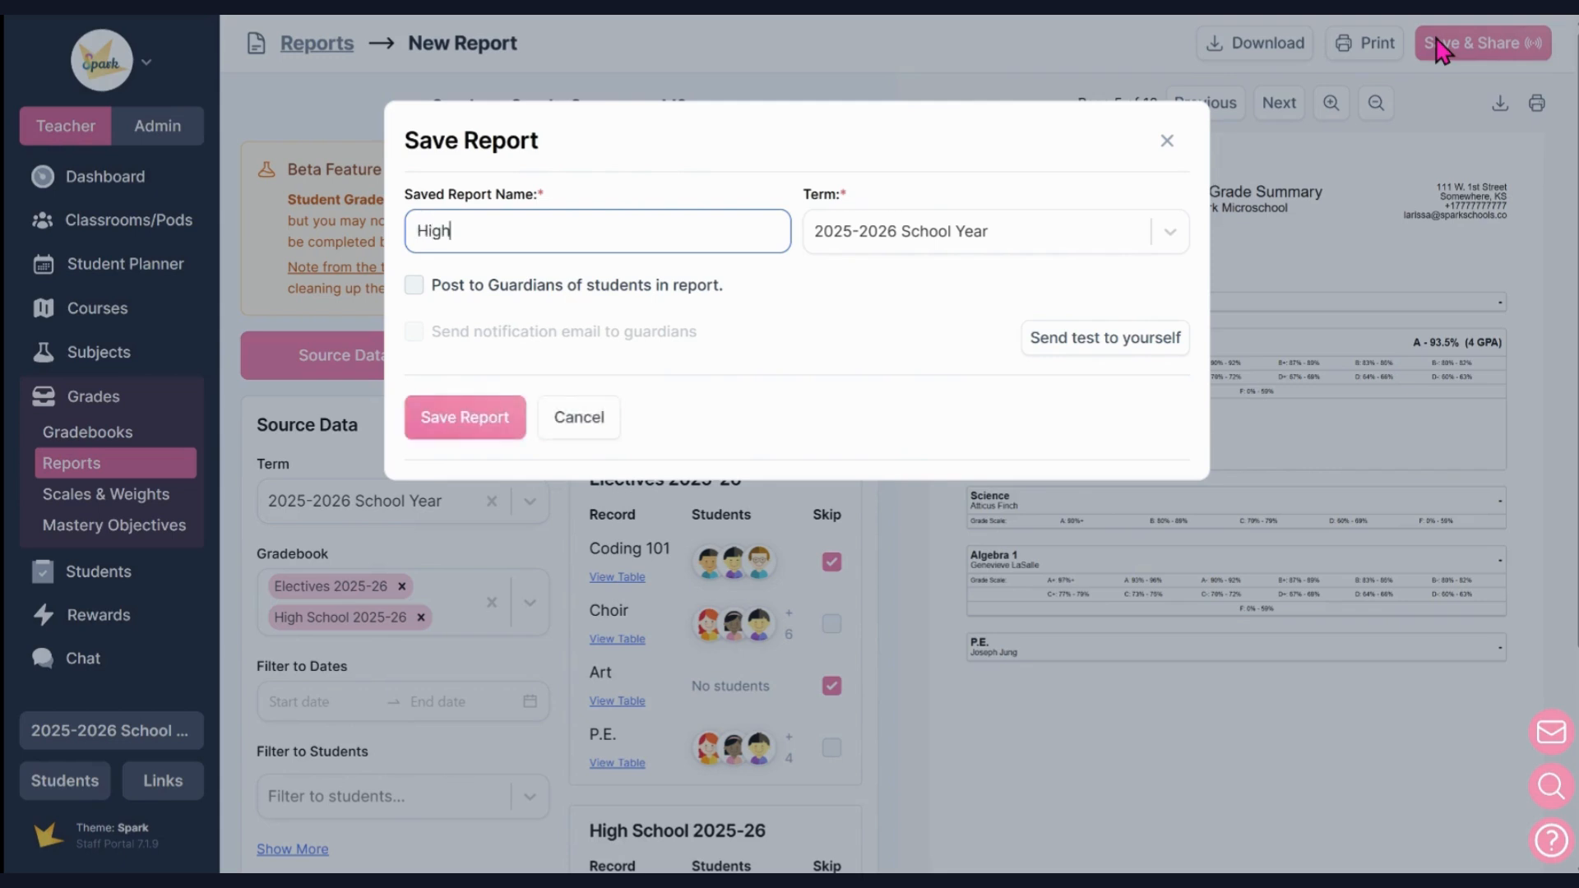
type("School Grade Report")
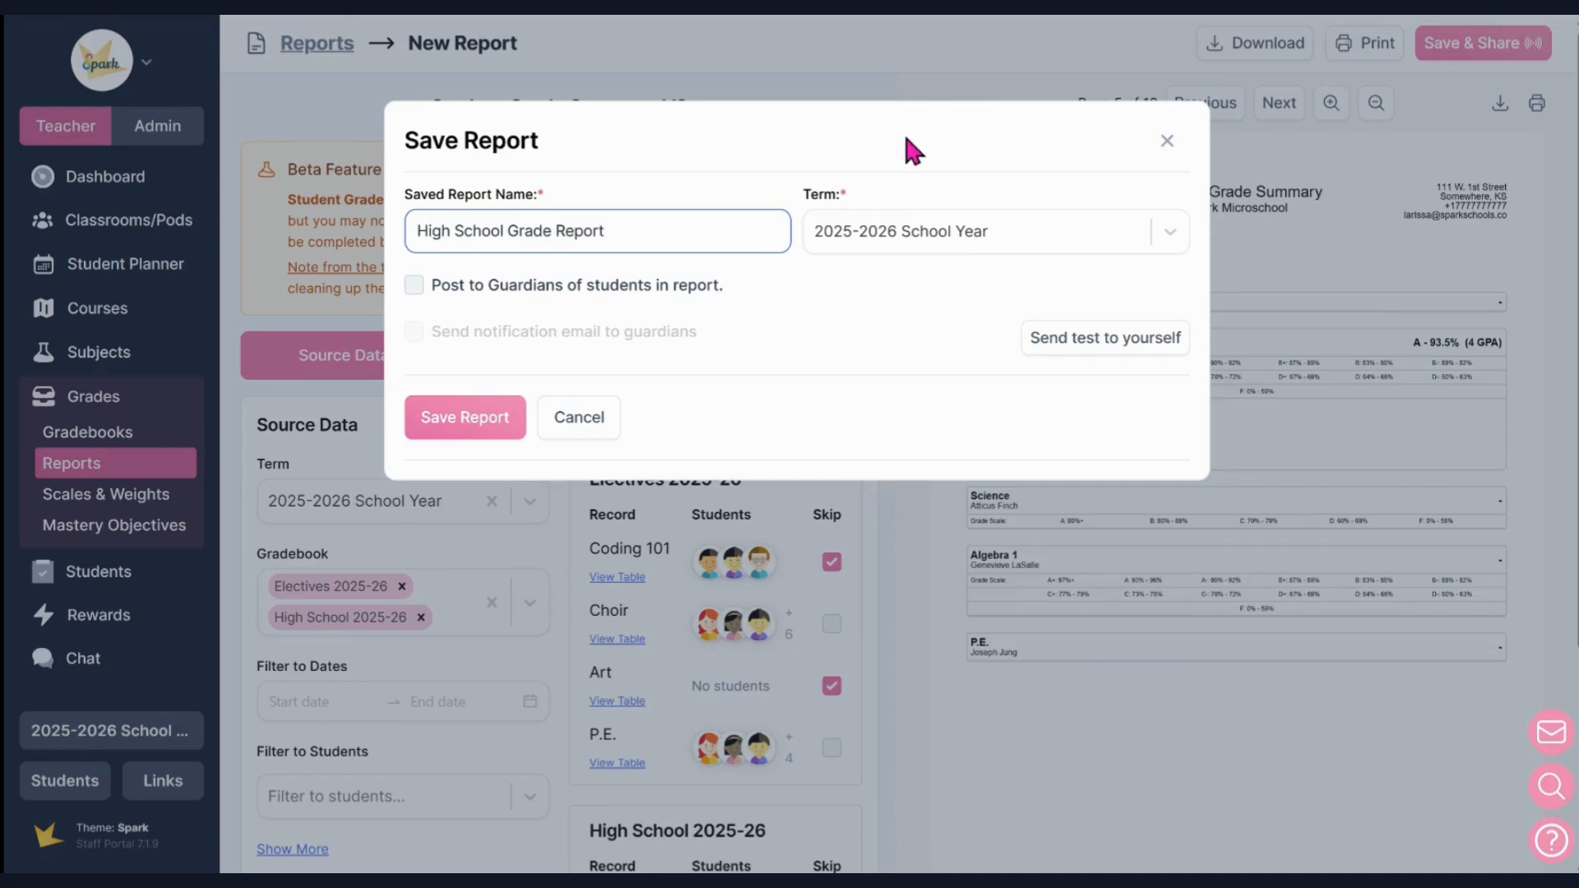
left_click(597, 294)
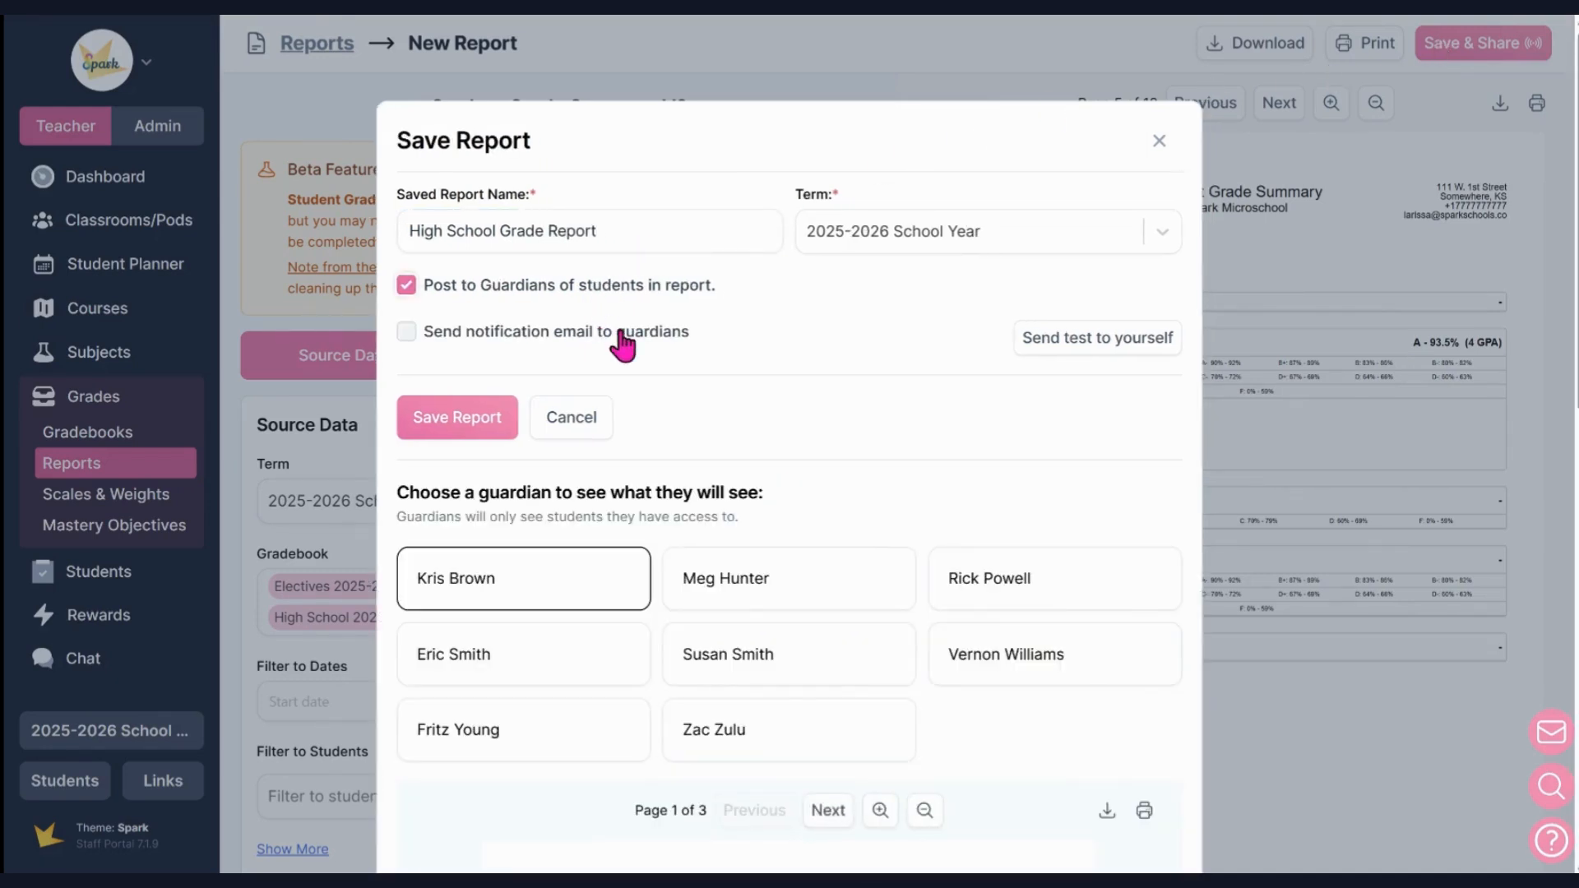
Preview the report as the first and second listed guardians to check which student summaries they will see.
scroll(715, 370, "down", 1)
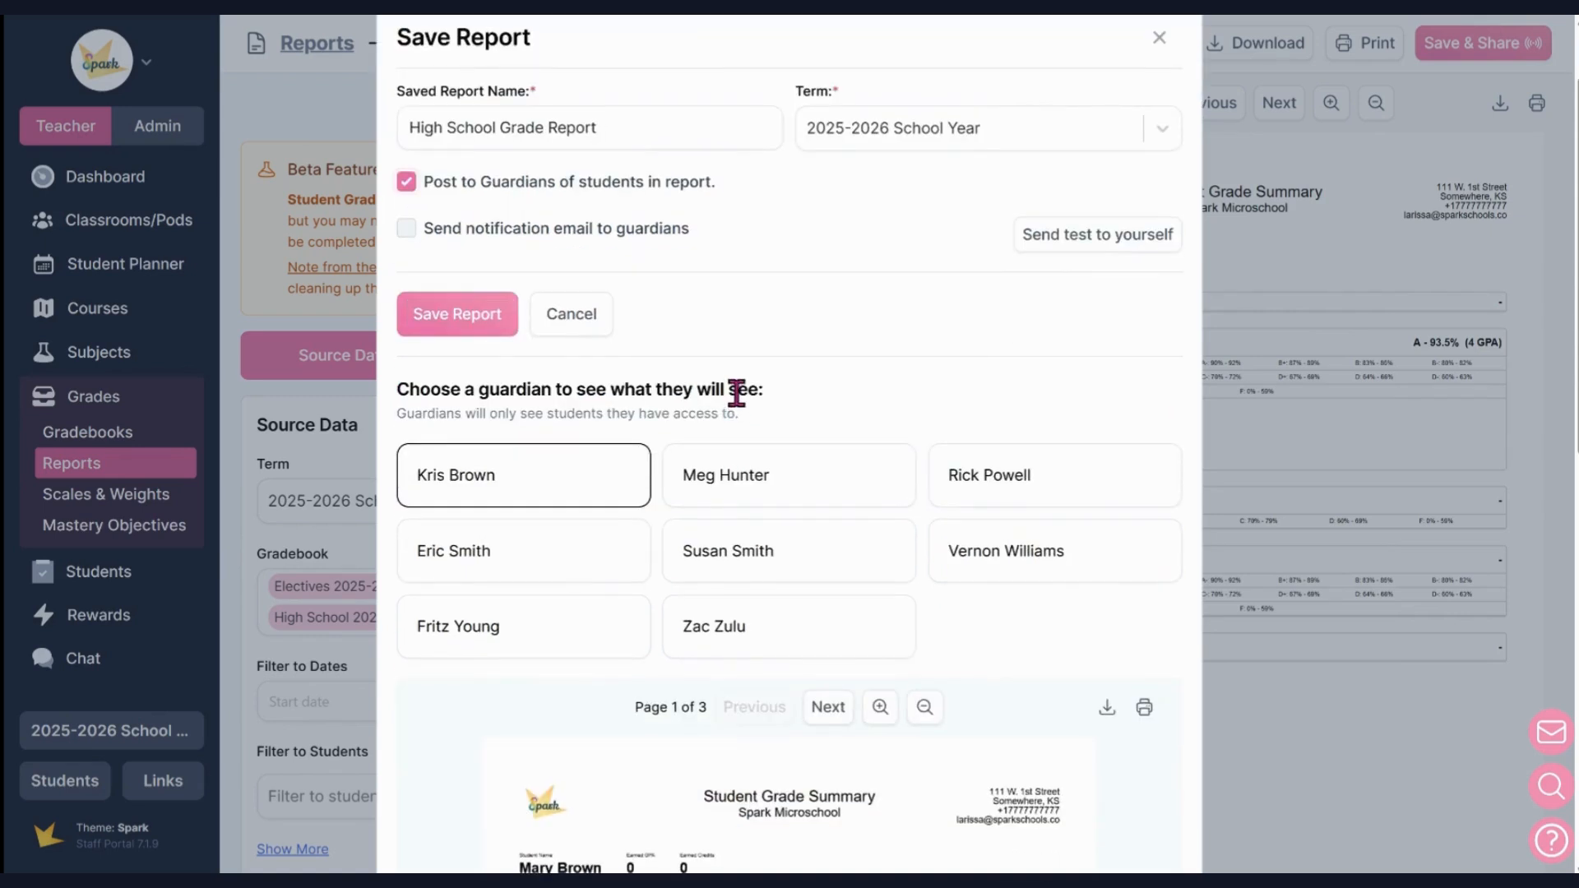
scroll(821, 376, "down", 3)
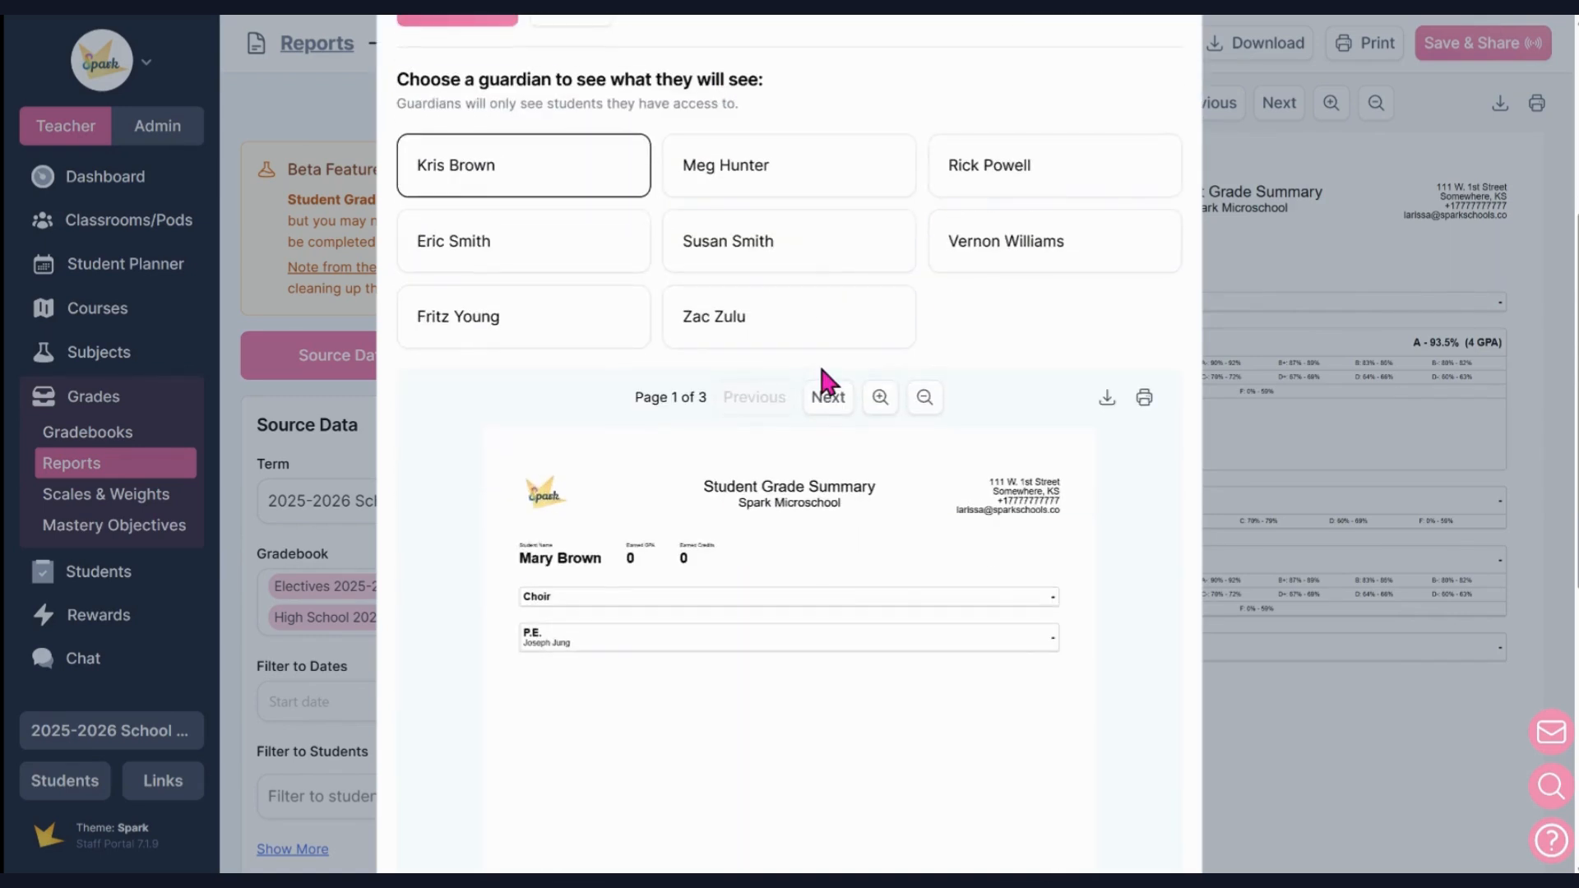
left_click(783, 177)
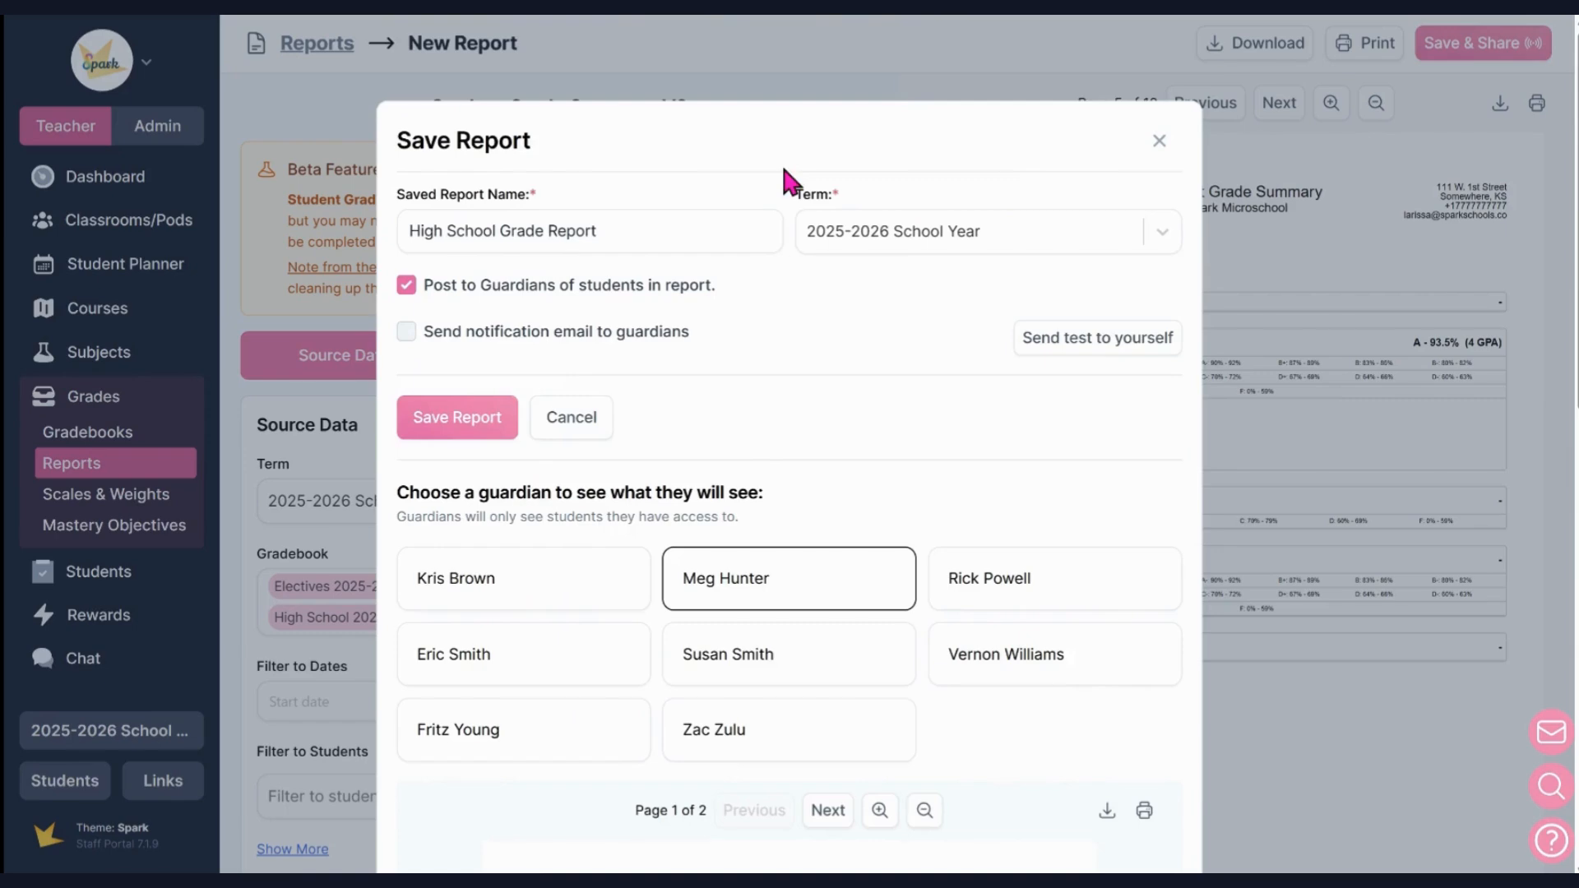
scroll(802, 238, "down", 2)
scroll(817, 298, "down", 2)
scroll(822, 319, "down", 1)
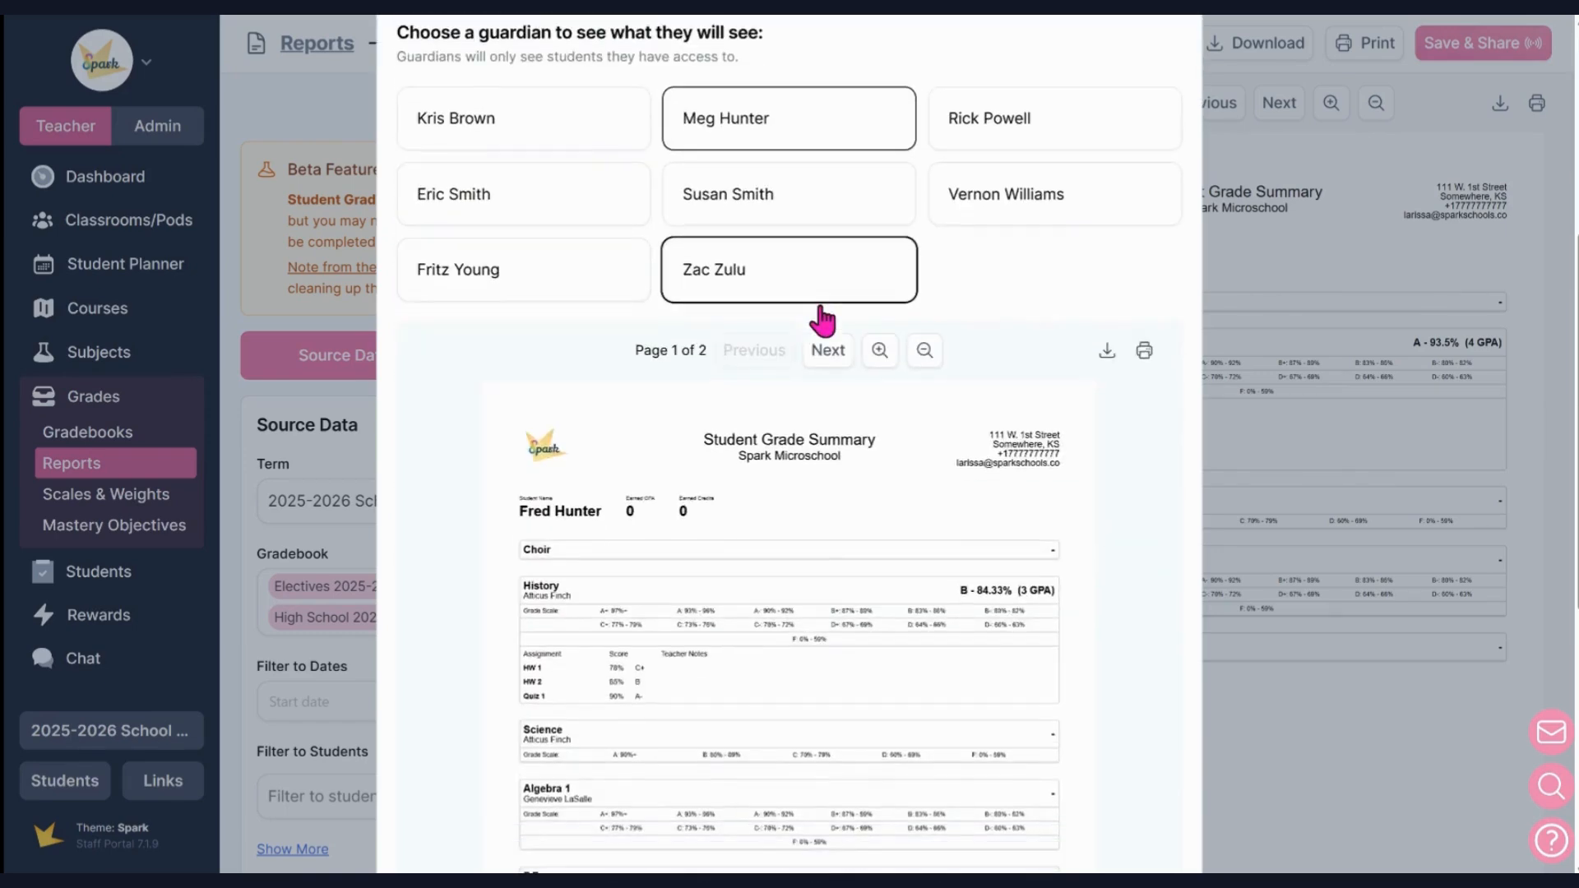
Enable the notification email to guardians for this report.
scroll(916, 310, "up", 3)
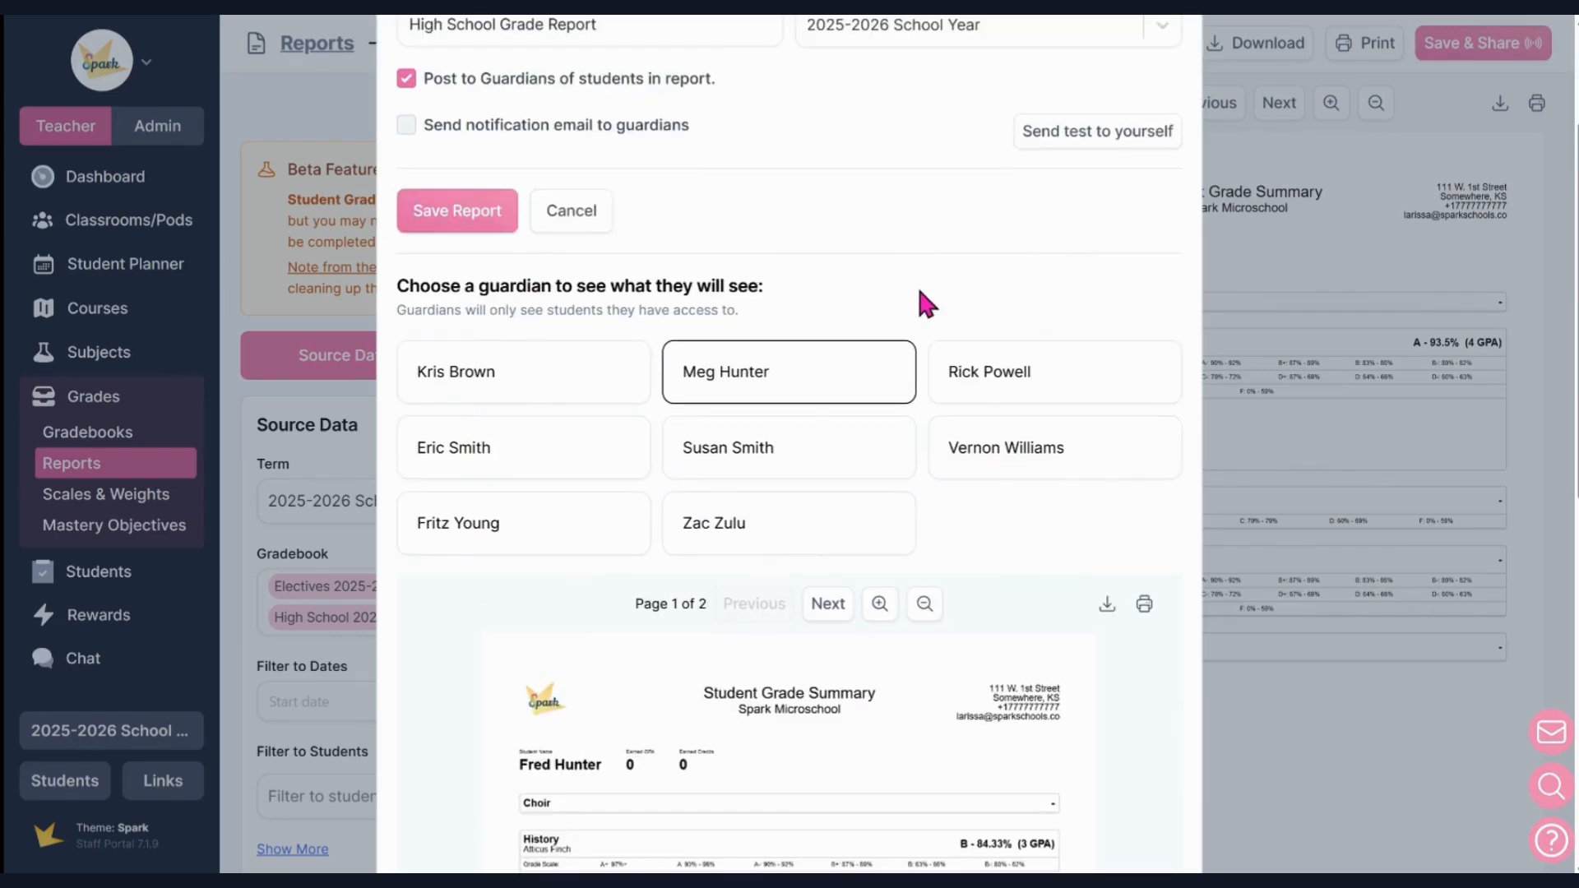
left_click(649, 128)
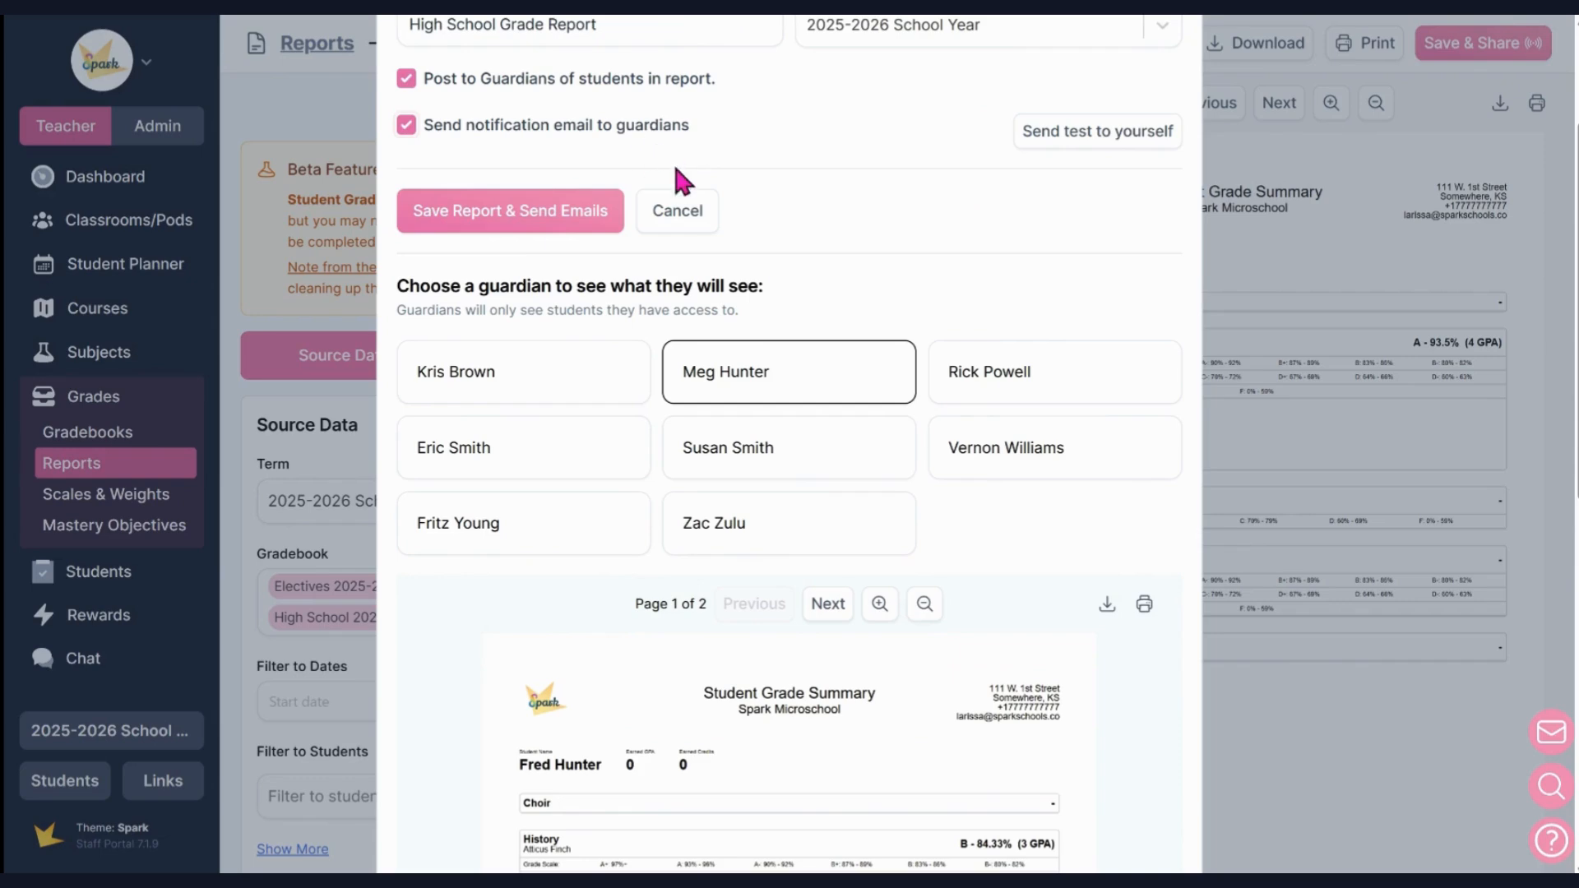
Page through the second guardian's report preview and check the version the third listed guardian will see.
scroll(740, 292, "down", 1)
scroll(851, 370, "down", 3)
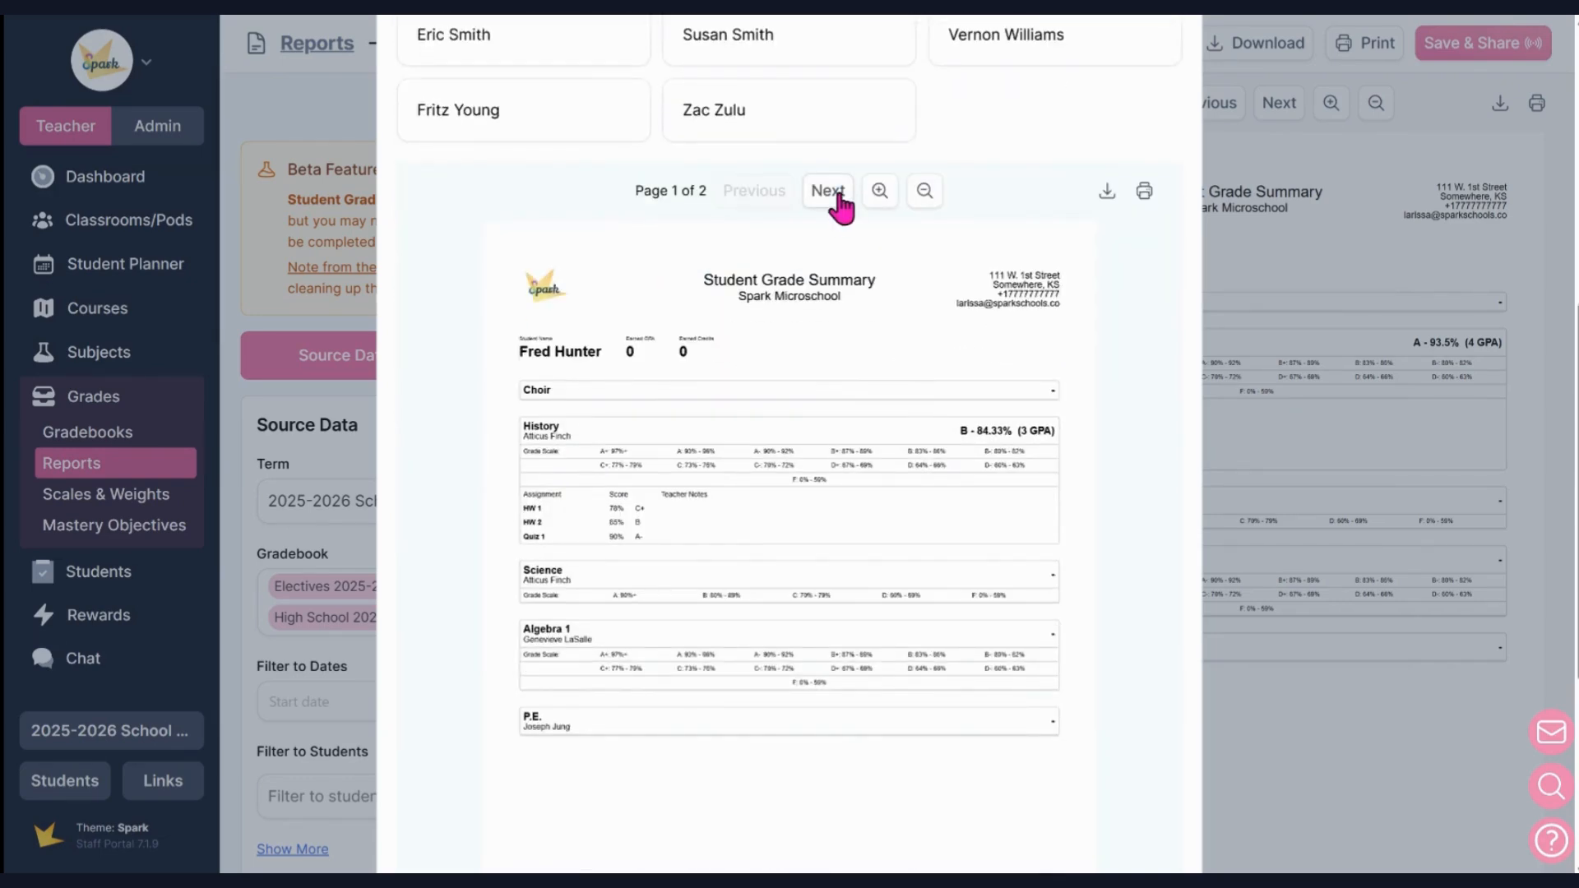
left_click(827, 191)
left_click(783, 197)
scroll(793, 239, "up", 2)
left_click(1003, 172)
scroll(1006, 189, "up", 4)
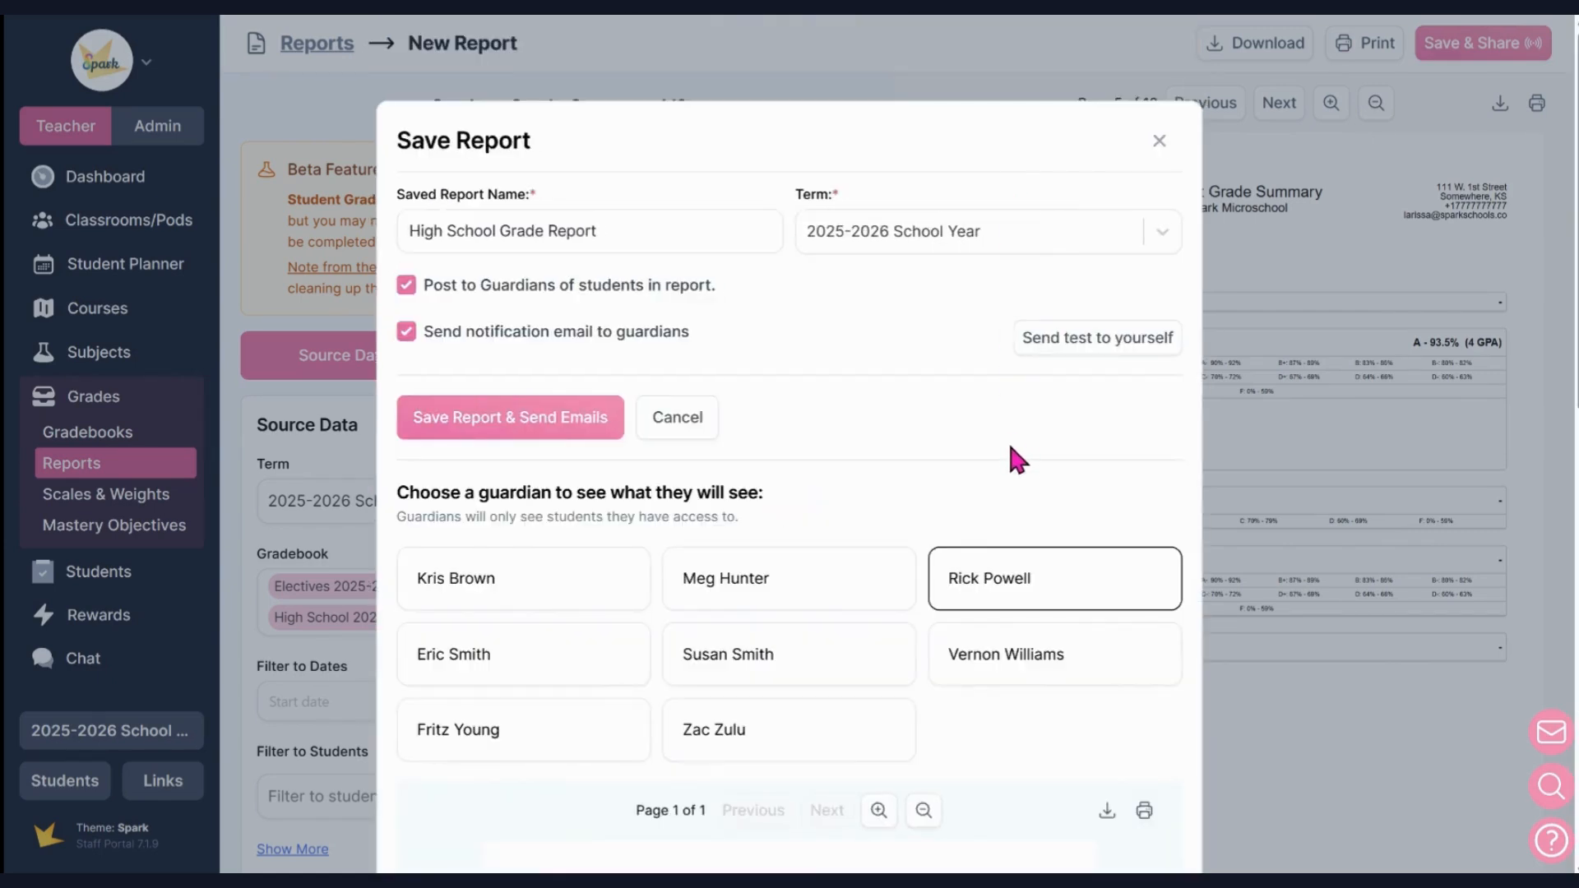
scroll(1011, 456, "down", 4)
Save the report and send the notification emails to guardians.
scroll(1012, 458, "up", 4)
left_click(589, 445)
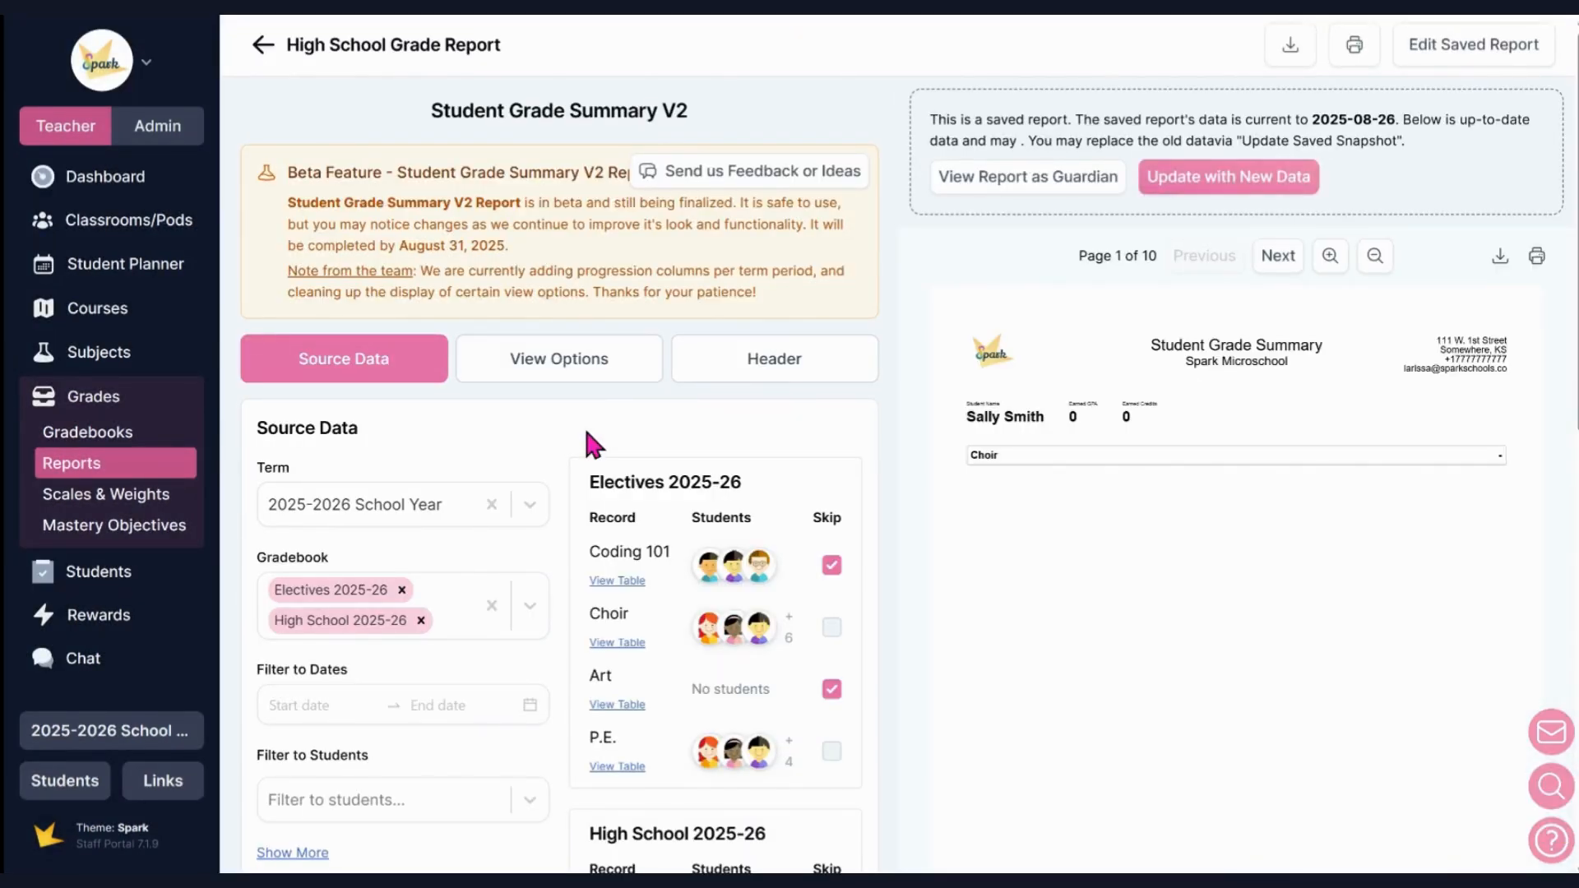
Return to the grade reports and open the saved High School Grade Report from the shared reports.
left_click(121, 449)
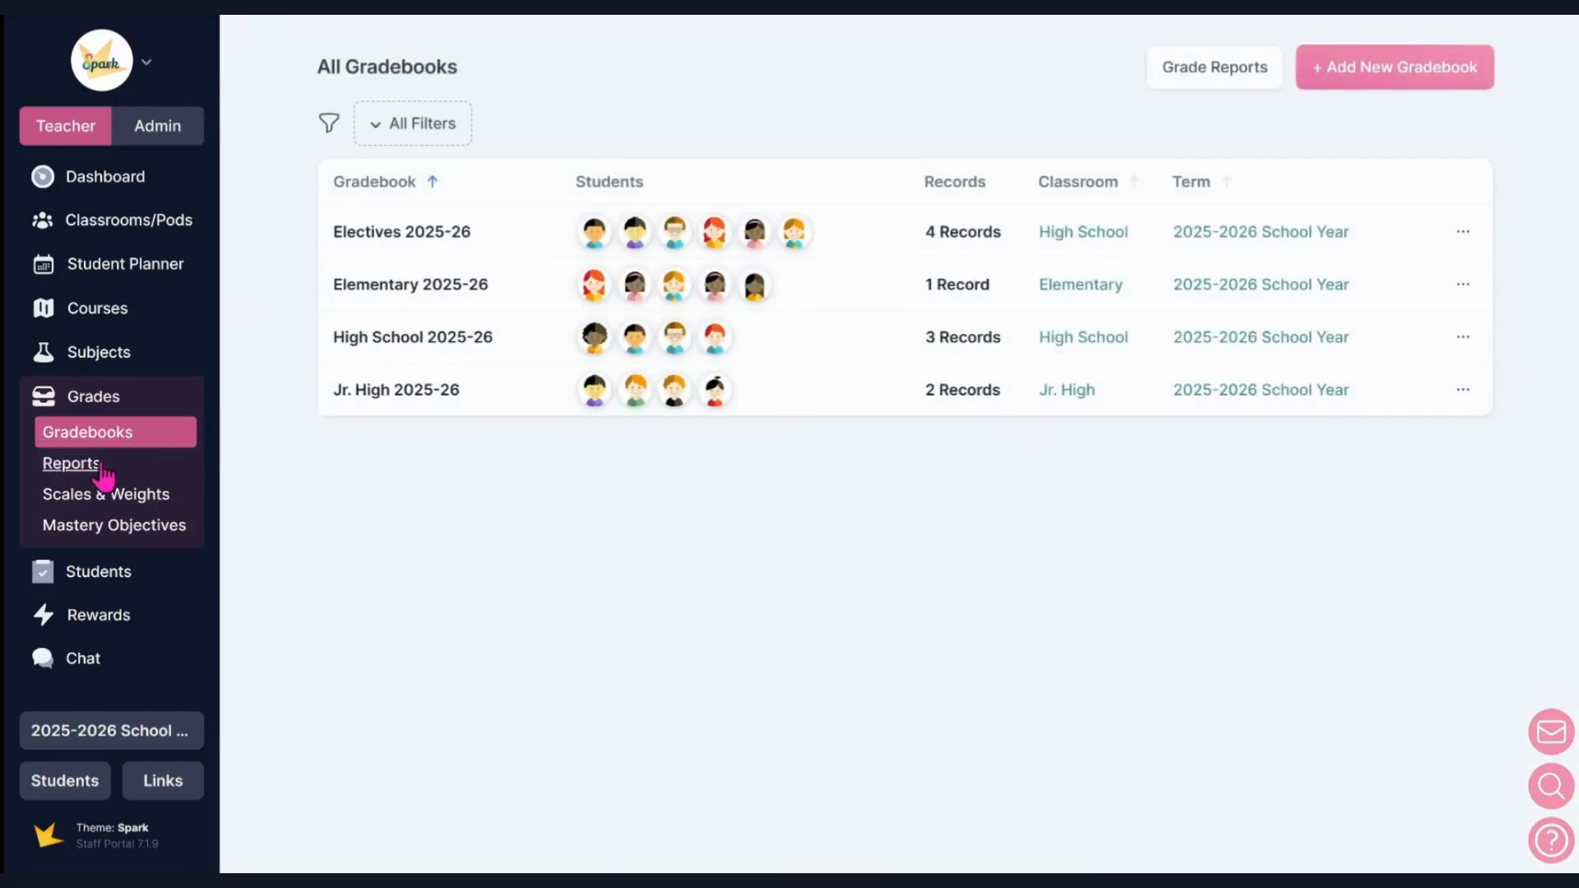
left_click(98, 469)
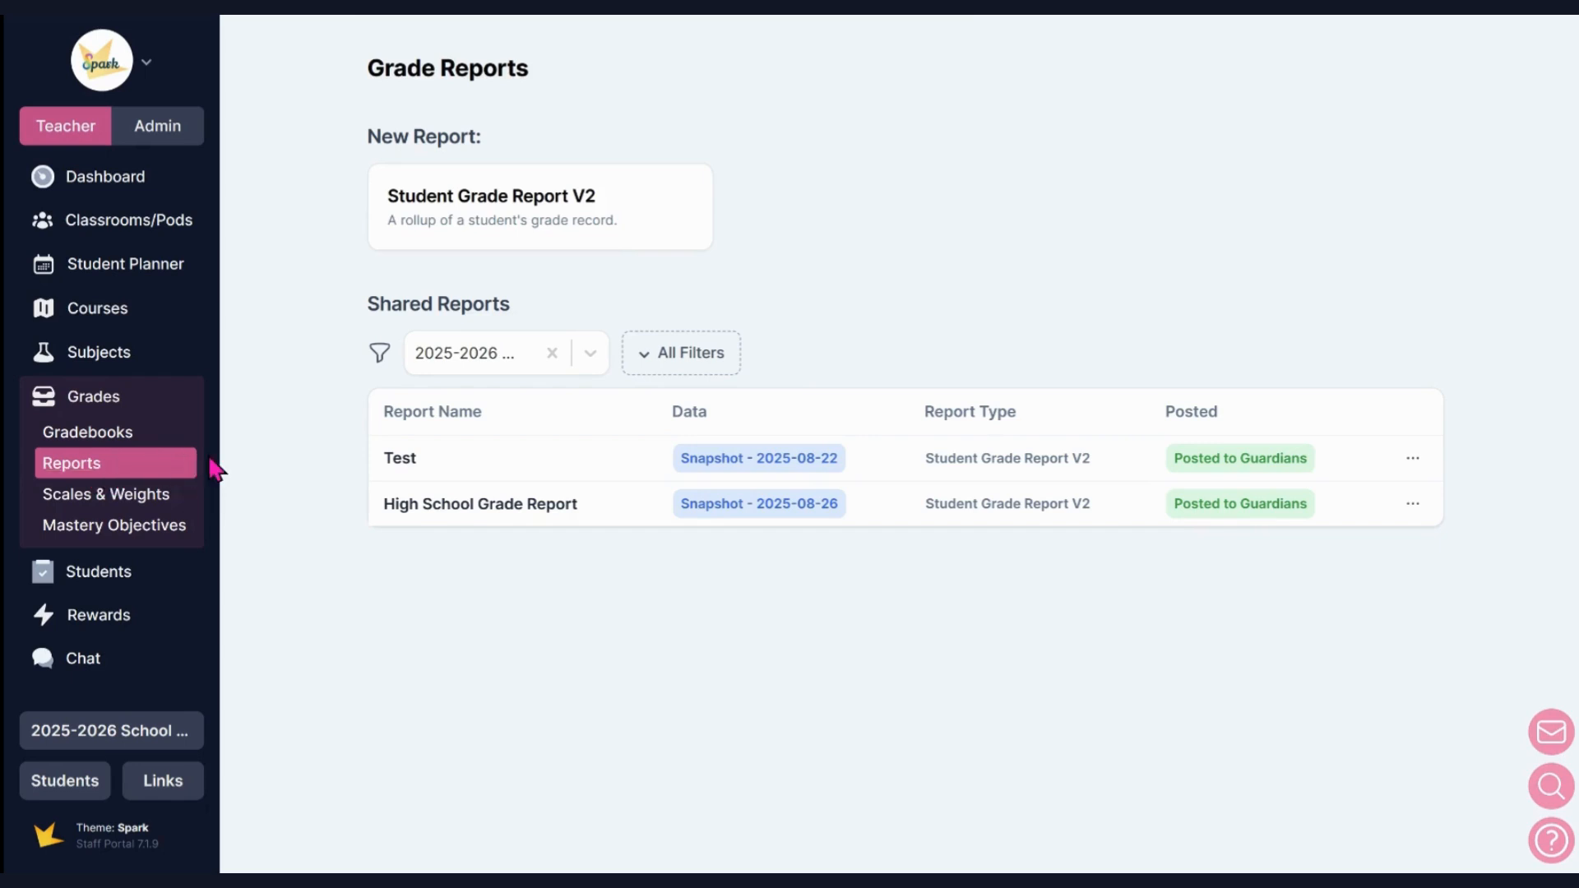
left_click(412, 508)
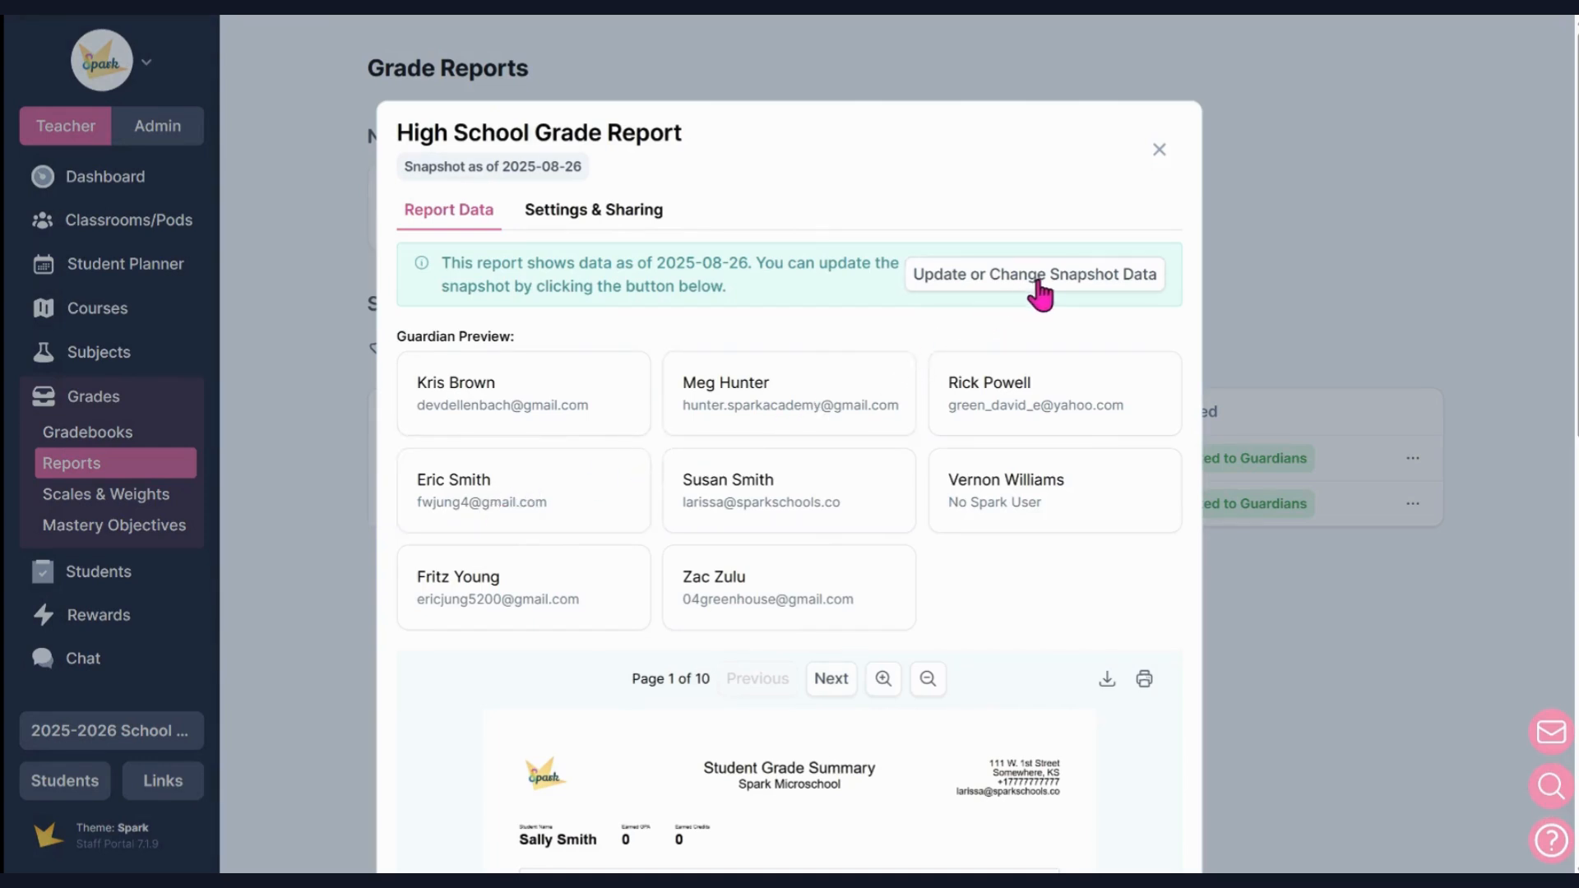
Update the saved High School Grade Report's snapshot with new data.
left_click(1035, 280)
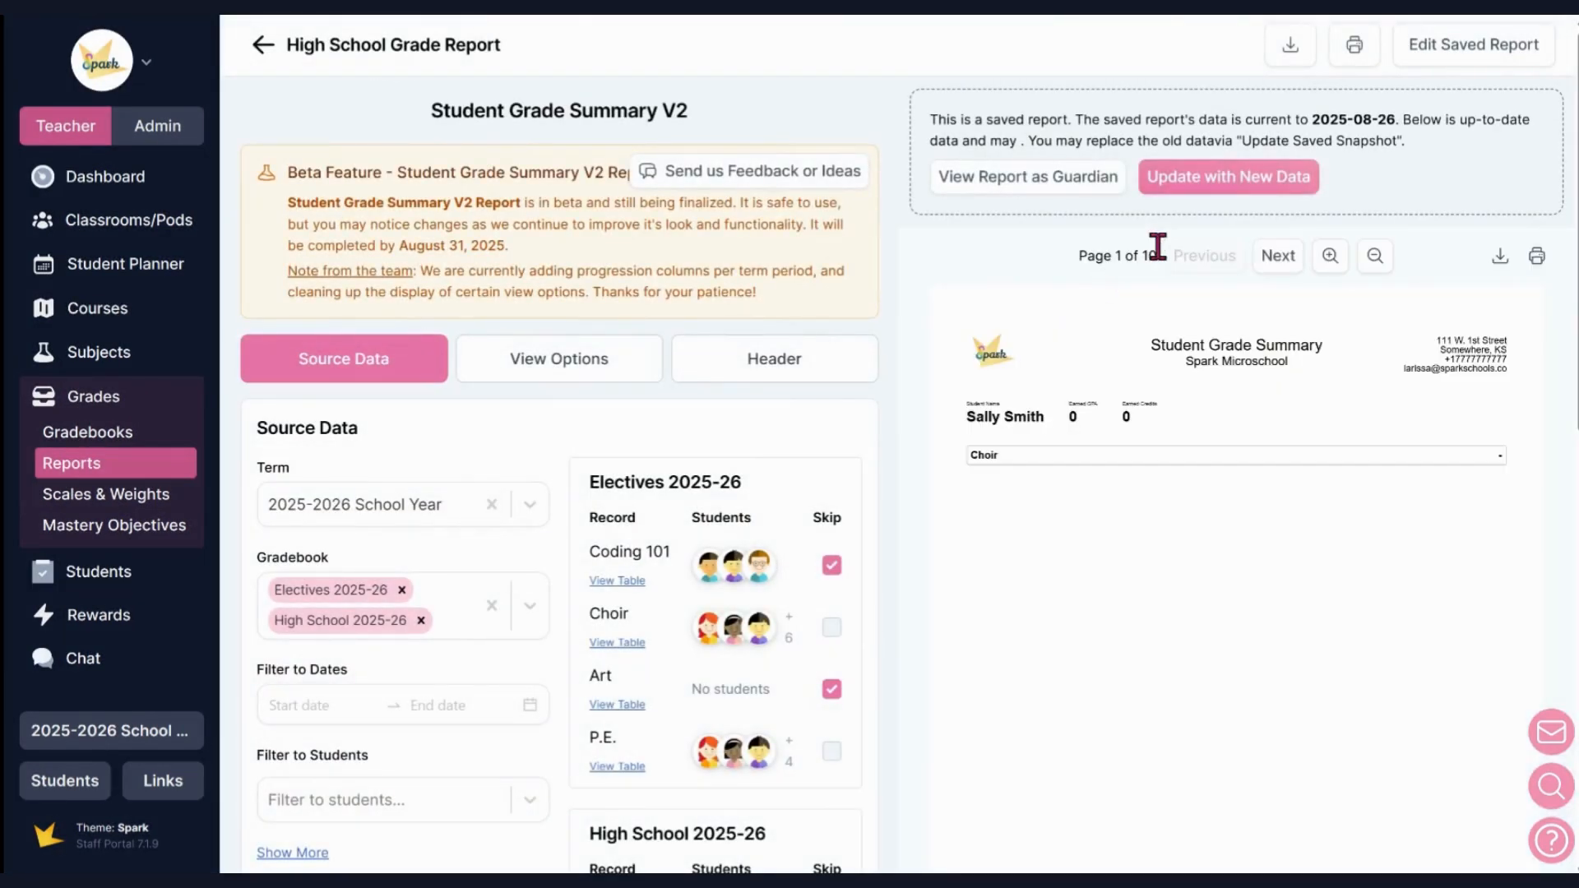
left_click(1234, 189)
Return to the grade reports and filter the shared reports to the 2024-2025 School Year term.
left_click(90, 474)
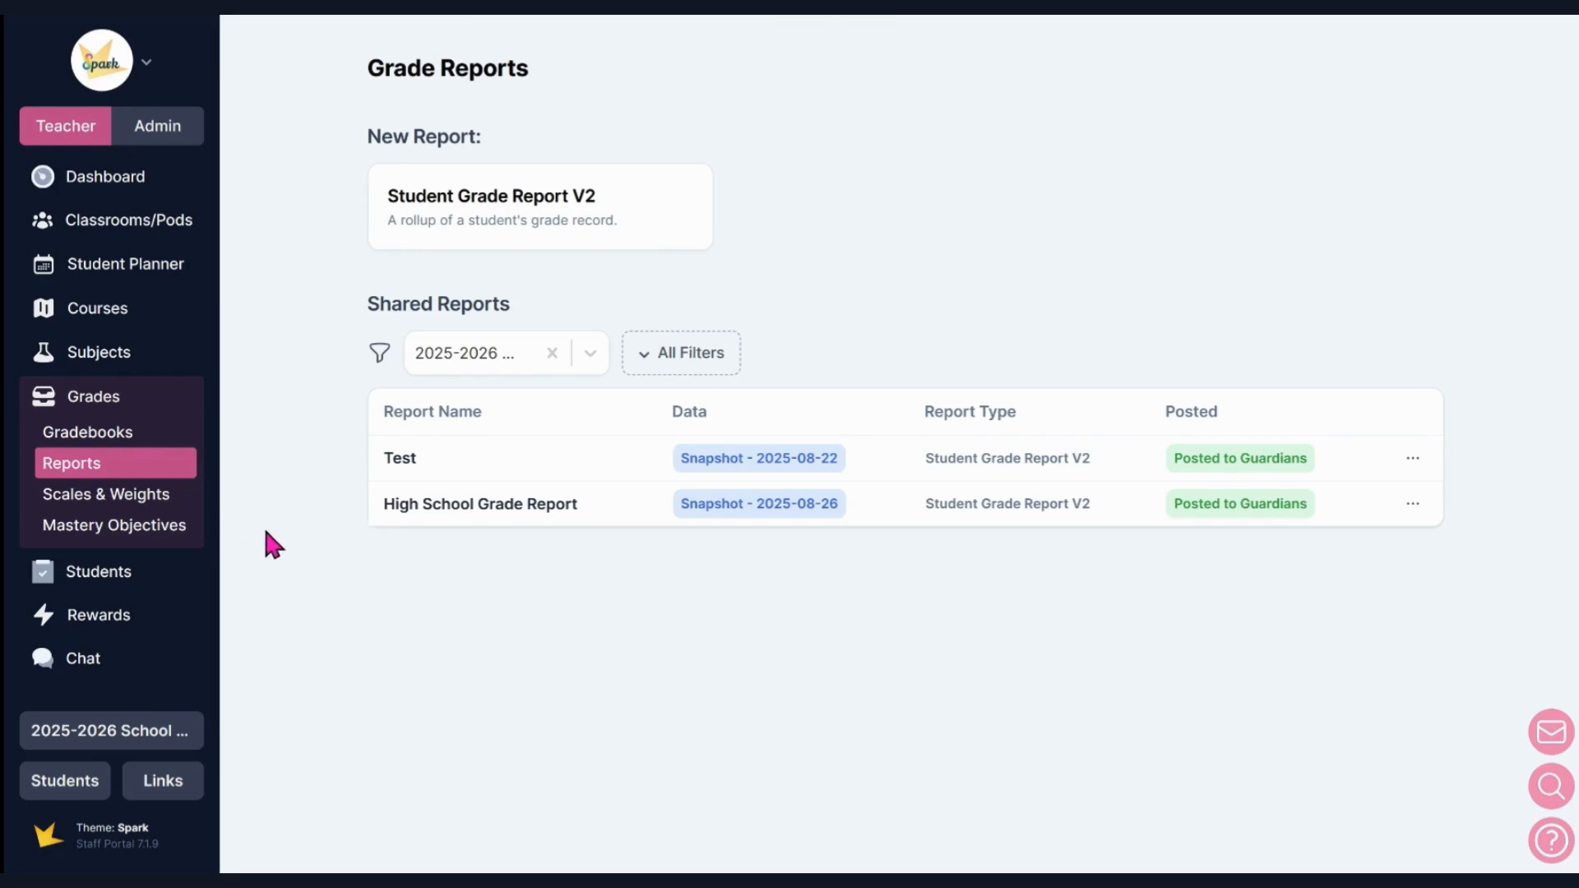
left_click(588, 359)
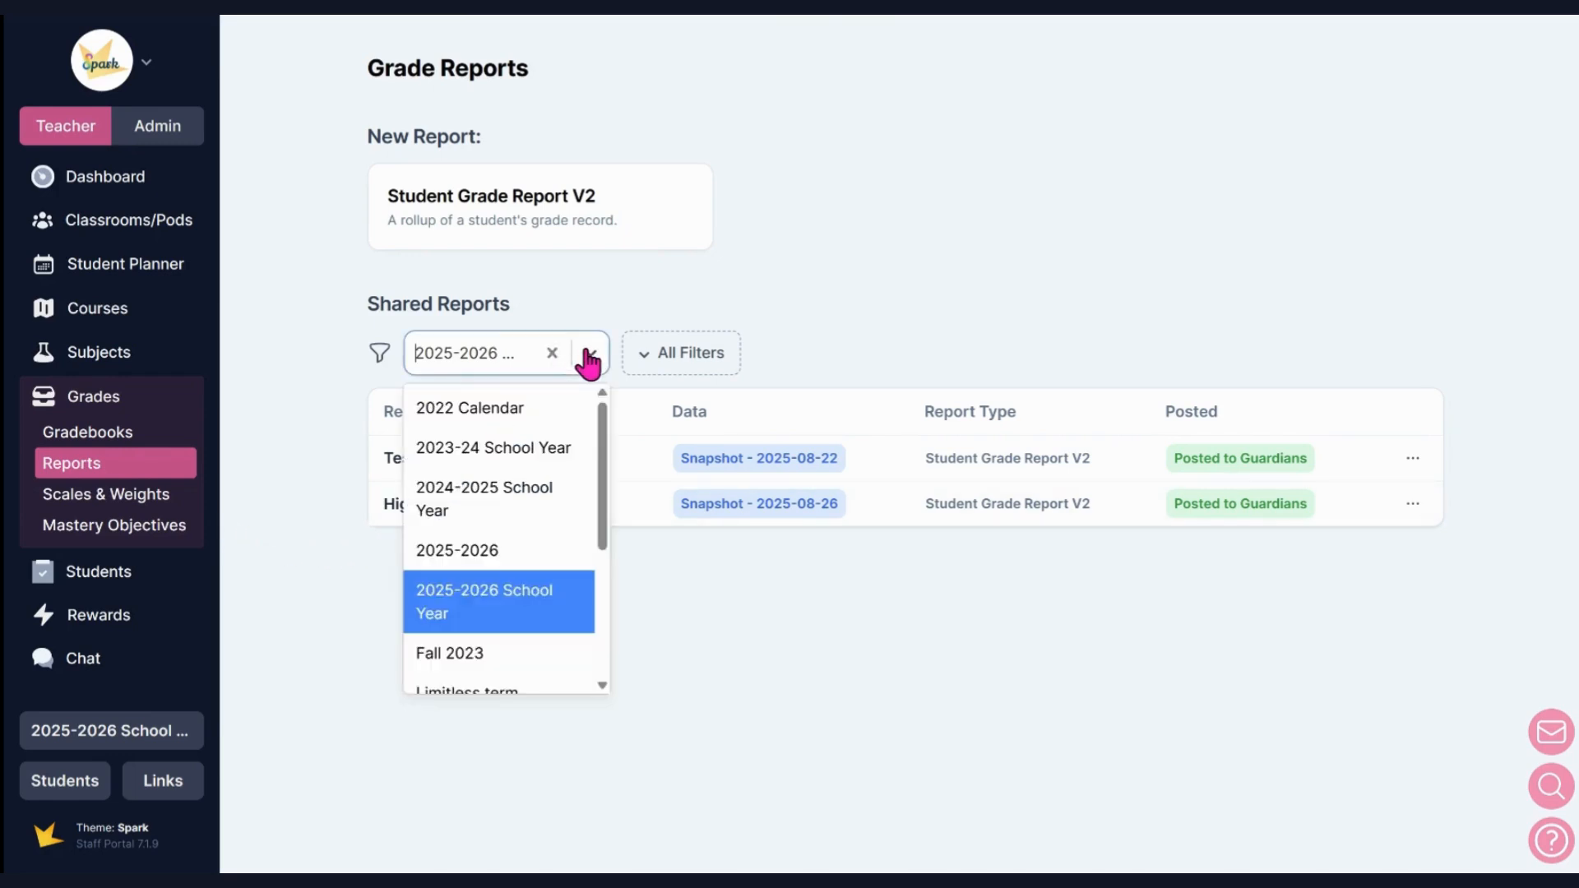
left_click(527, 497)
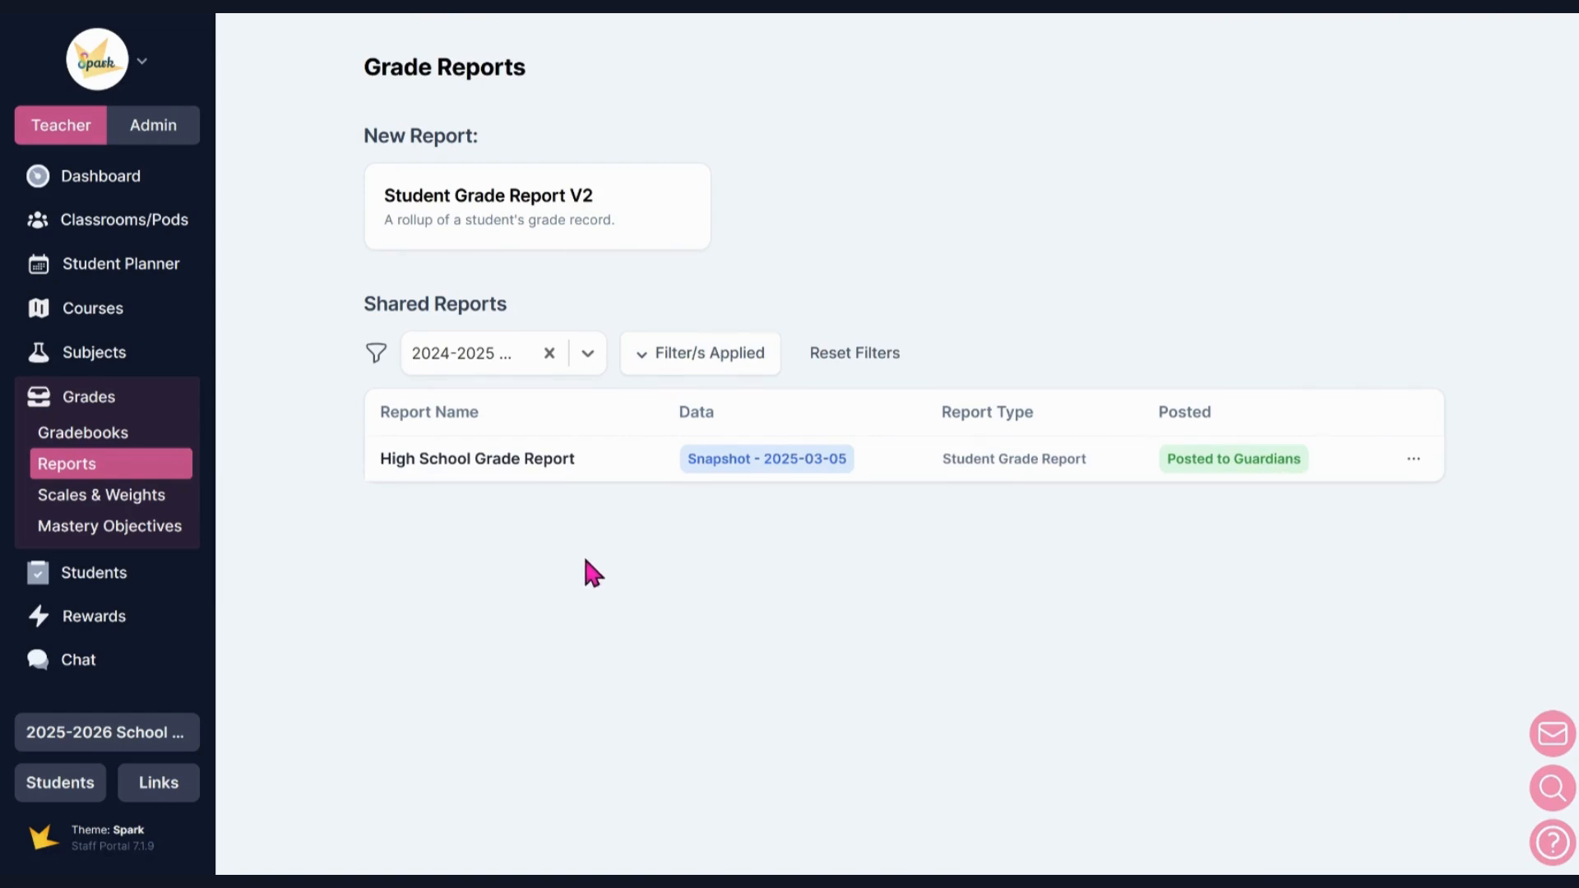
Open the list of help and support options.
left_click(1552, 842)
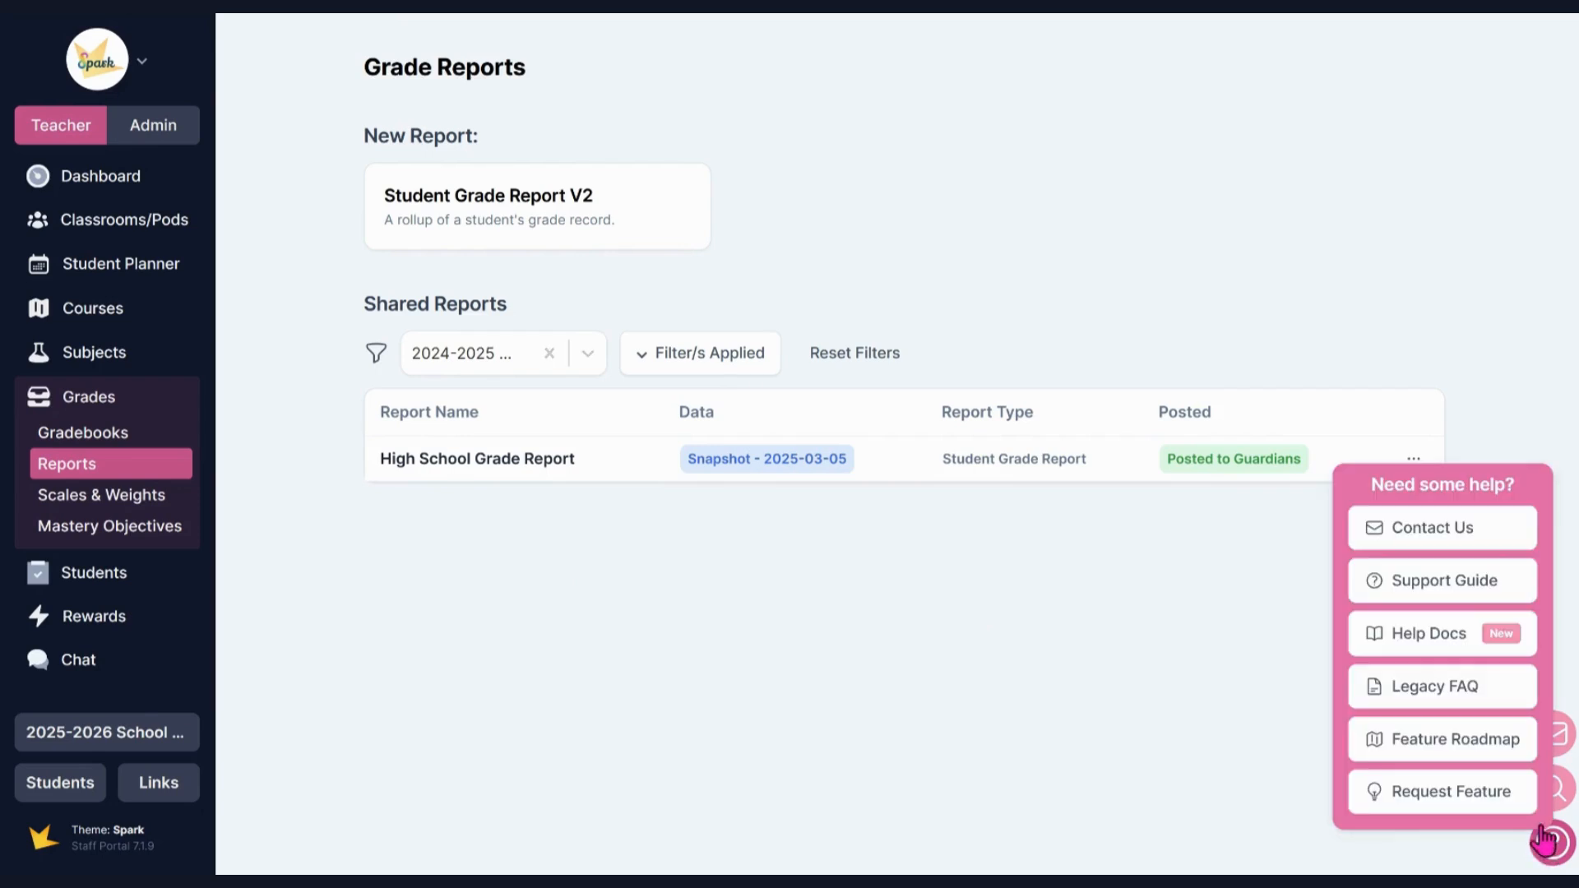